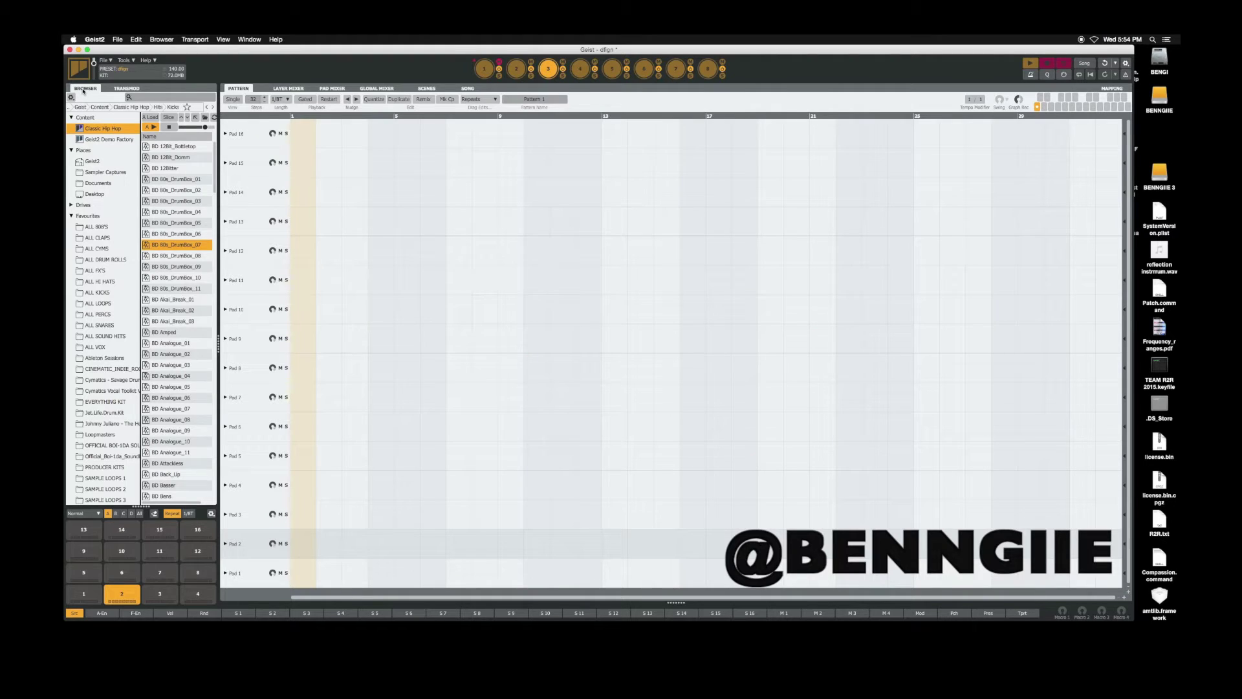
Step through the modulation list and the layer, pad, global, scenes, song and mapping views.
{"action": "key", "text": "Tab"}
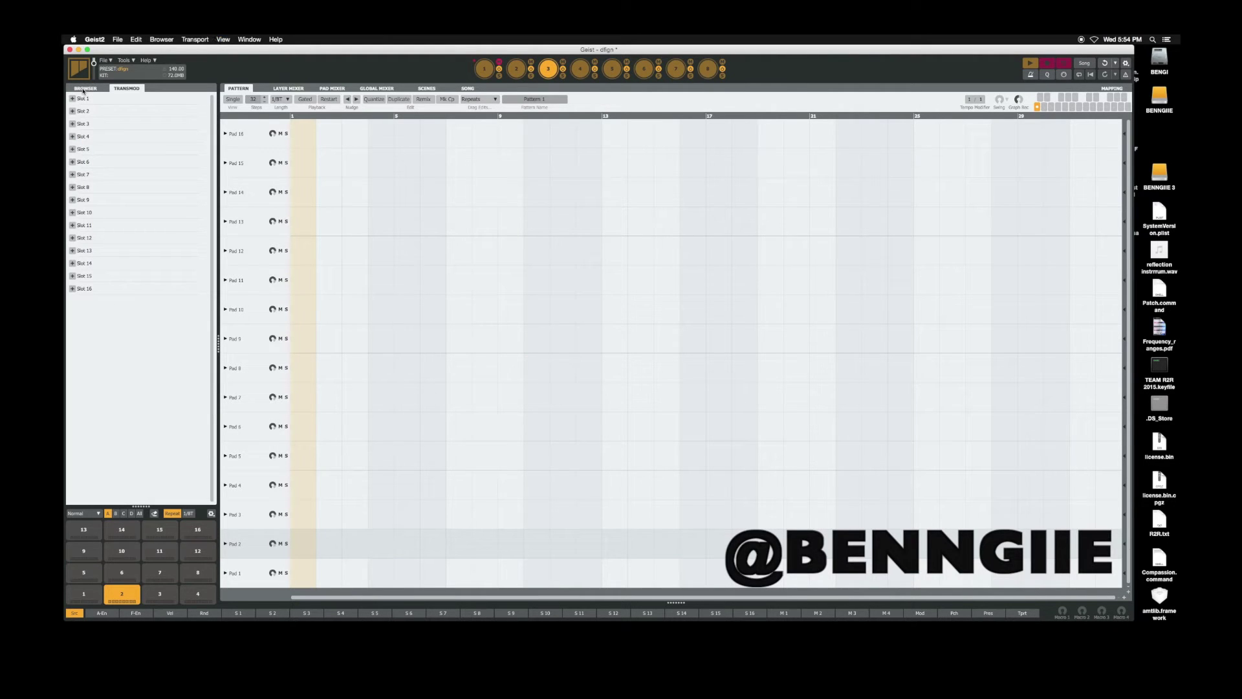
{"action": "key", "text": "F2"}
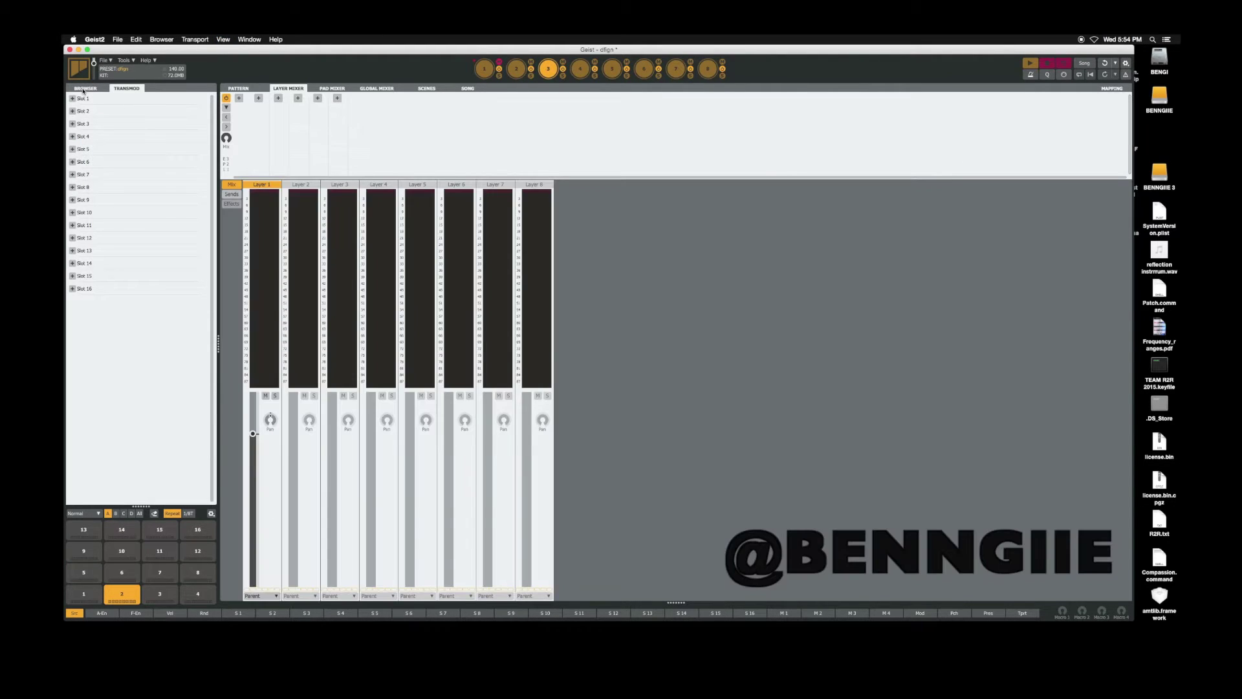
{"action": "key", "text": "F3"}
{"action": "key", "text": "F4"}
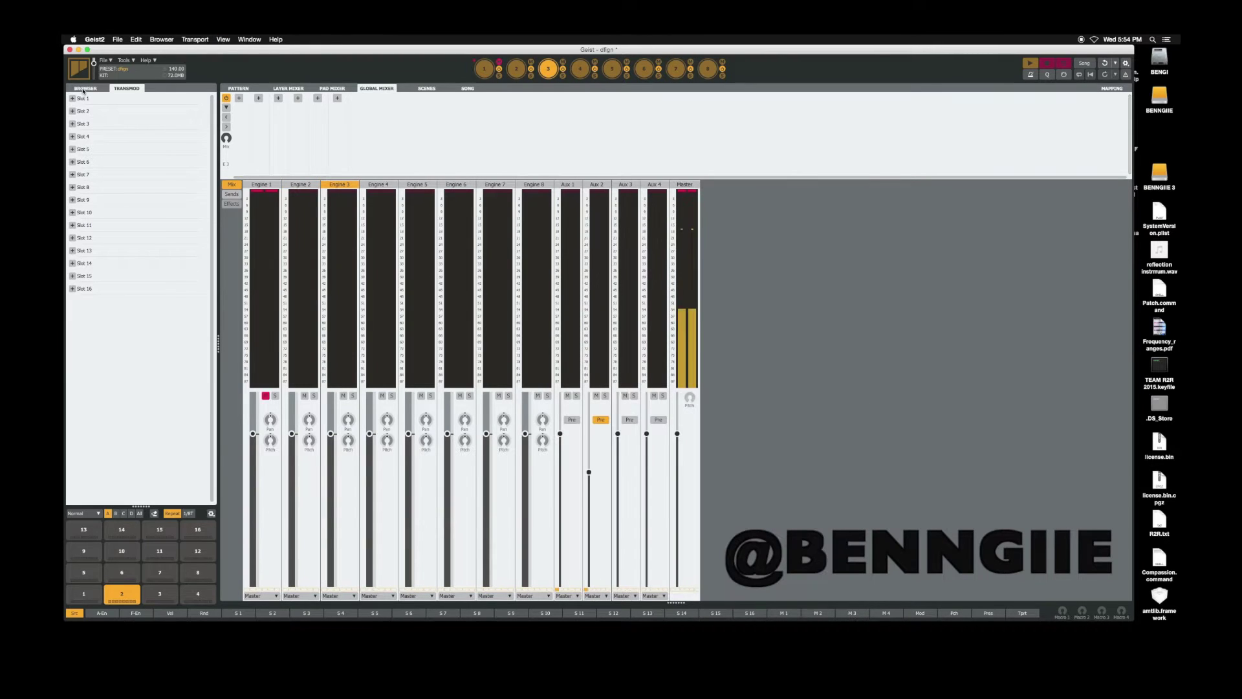
{"action": "key", "text": "F5"}
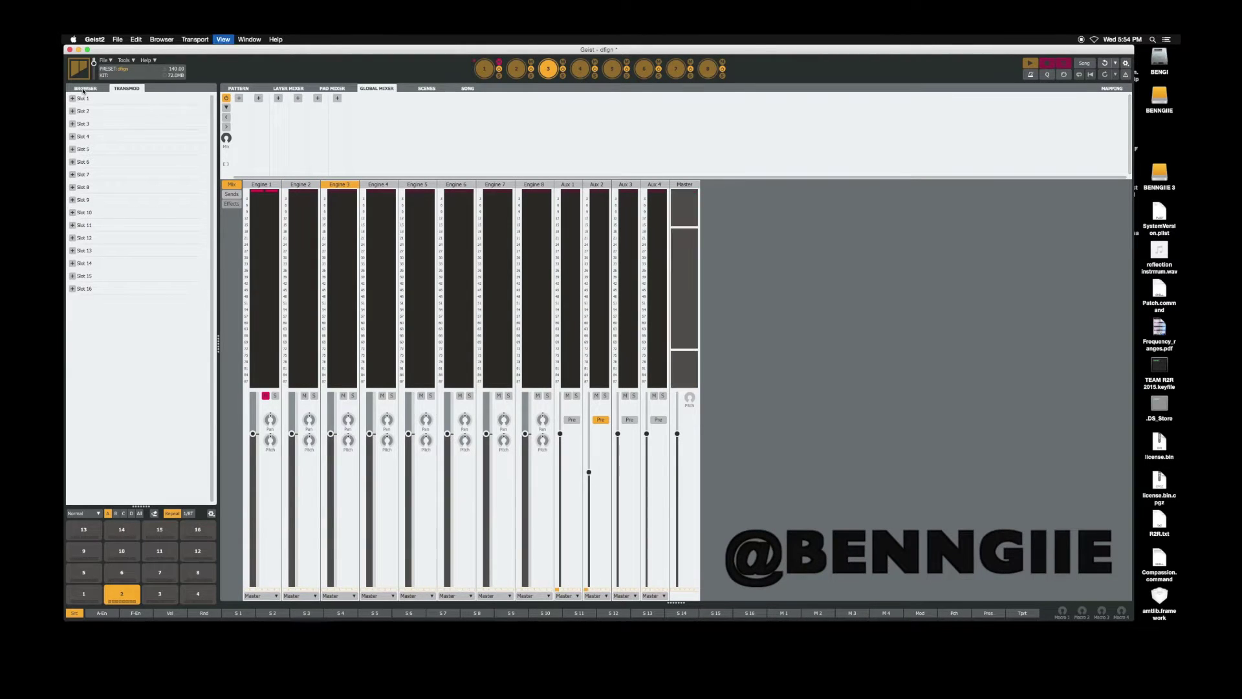
{"action": "key", "text": "F6"}
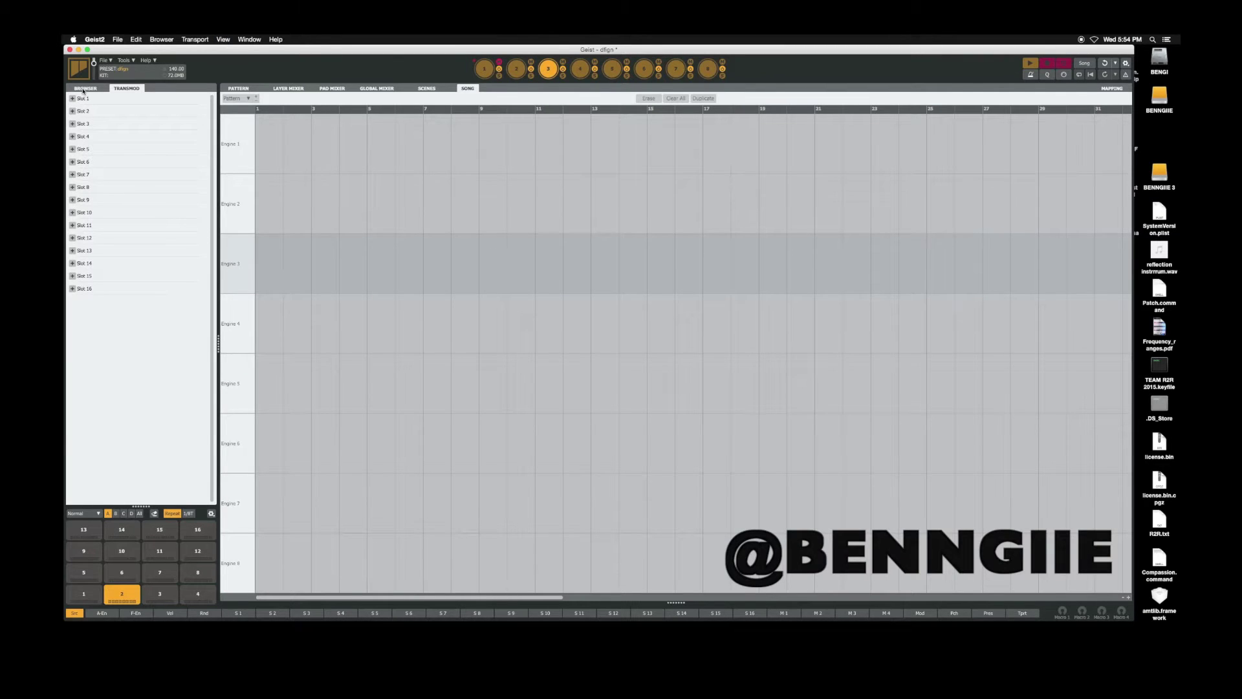
{"action": "key", "text": "F7"}
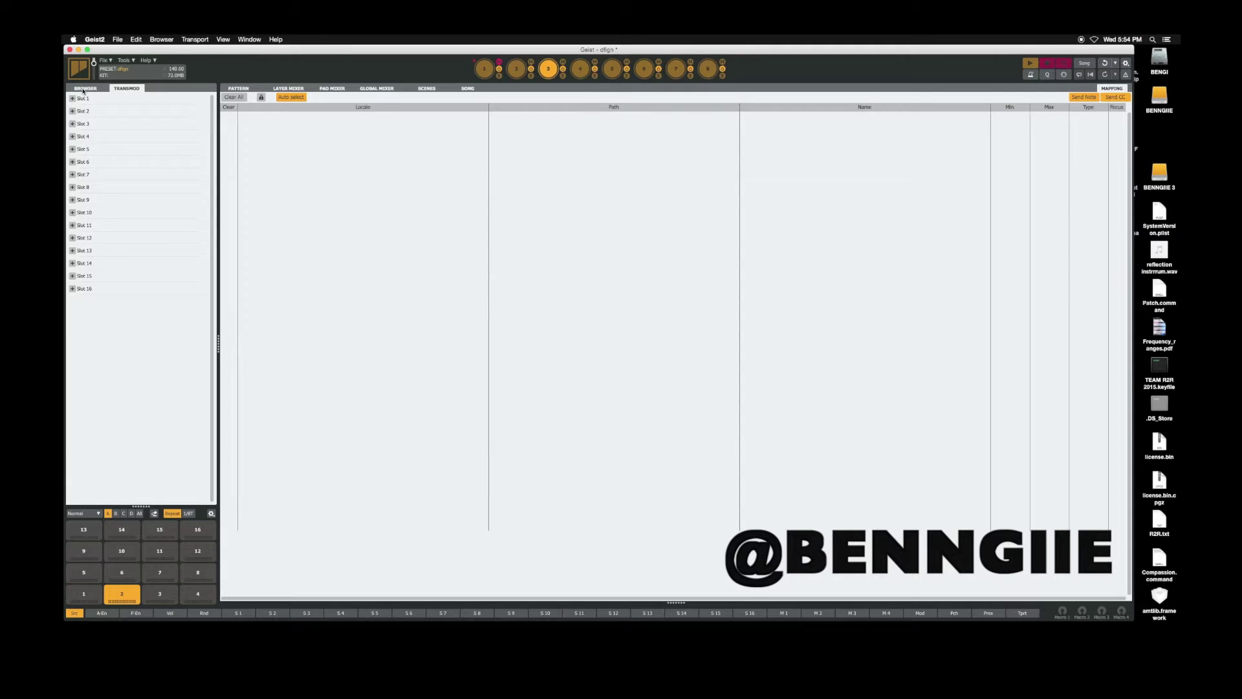
Bring back the sample browser, cycle the mixer views, and return to the pattern grid.
{"action": "left_click", "coordinate": [83, 90]}
{"action": "key", "text": "F4"}
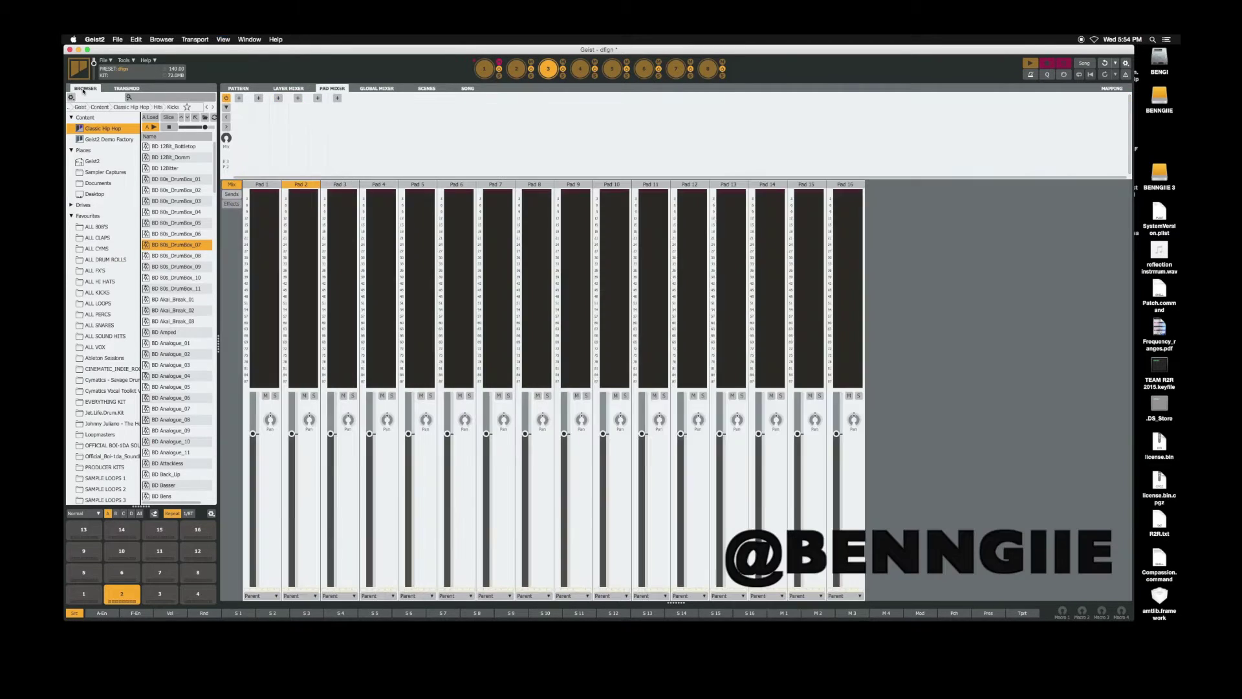
{"action": "key", "text": "F2"}
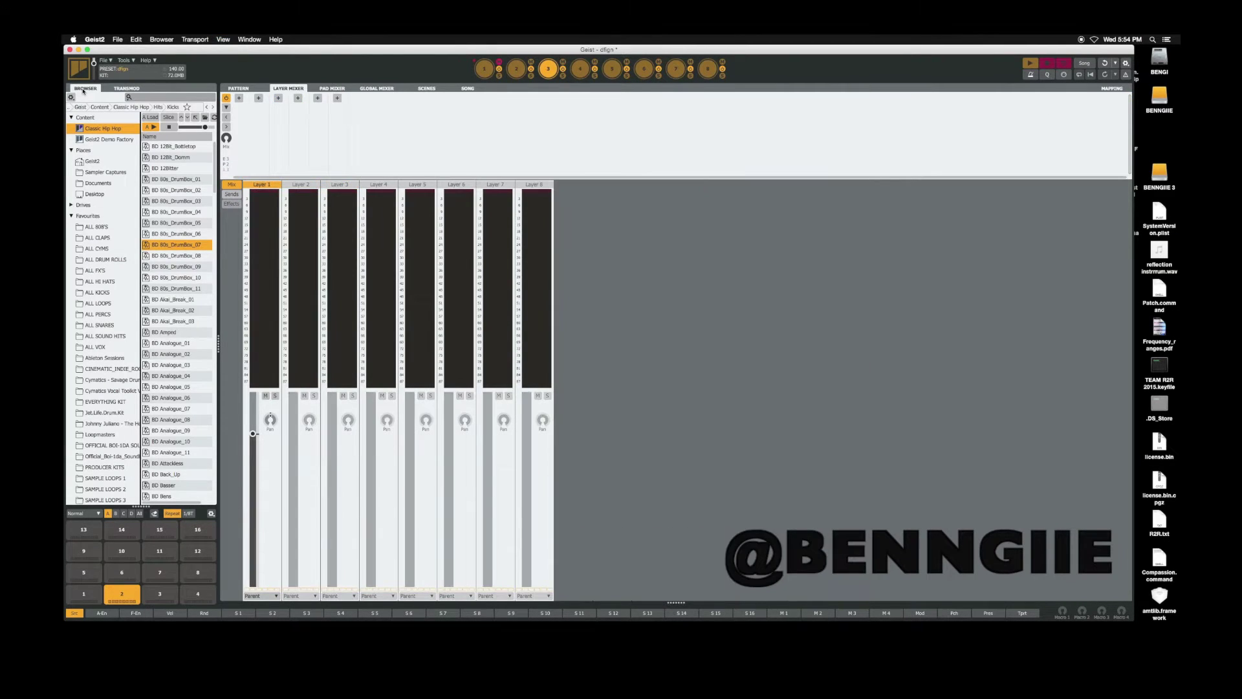
{"action": "key", "text": "F7"}
{"action": "key", "text": "F4"}
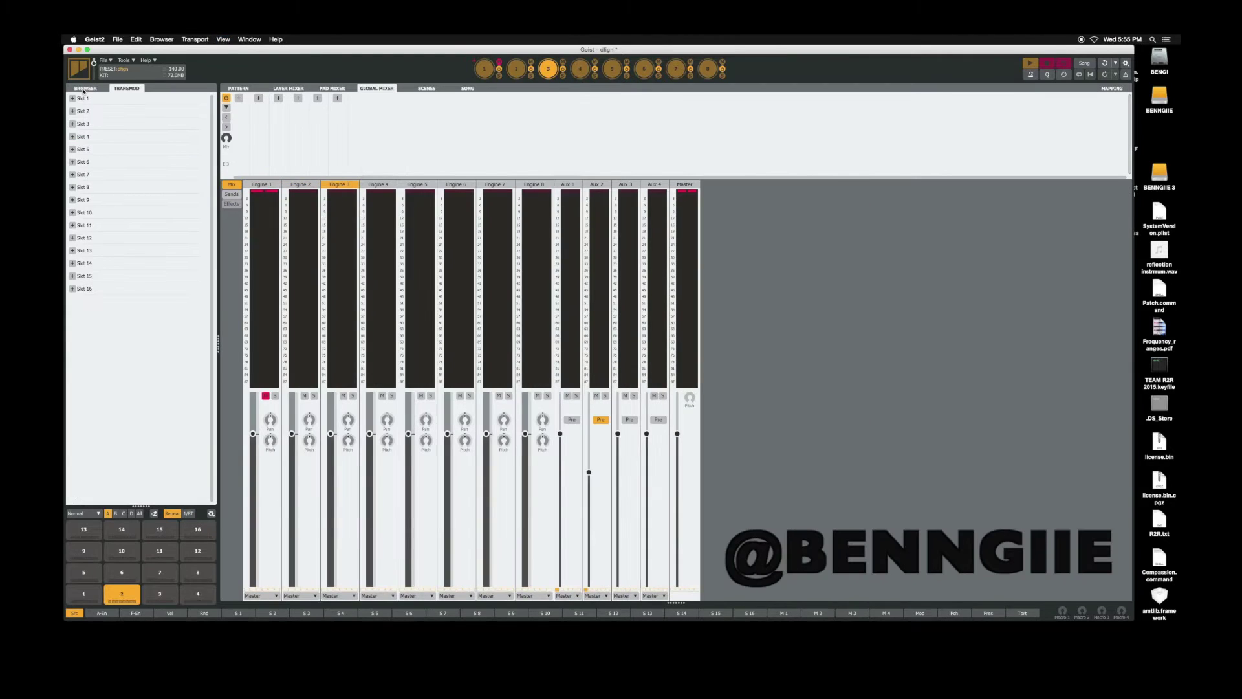
{"action": "key", "text": "F2"}
{"action": "key", "text": "F1"}
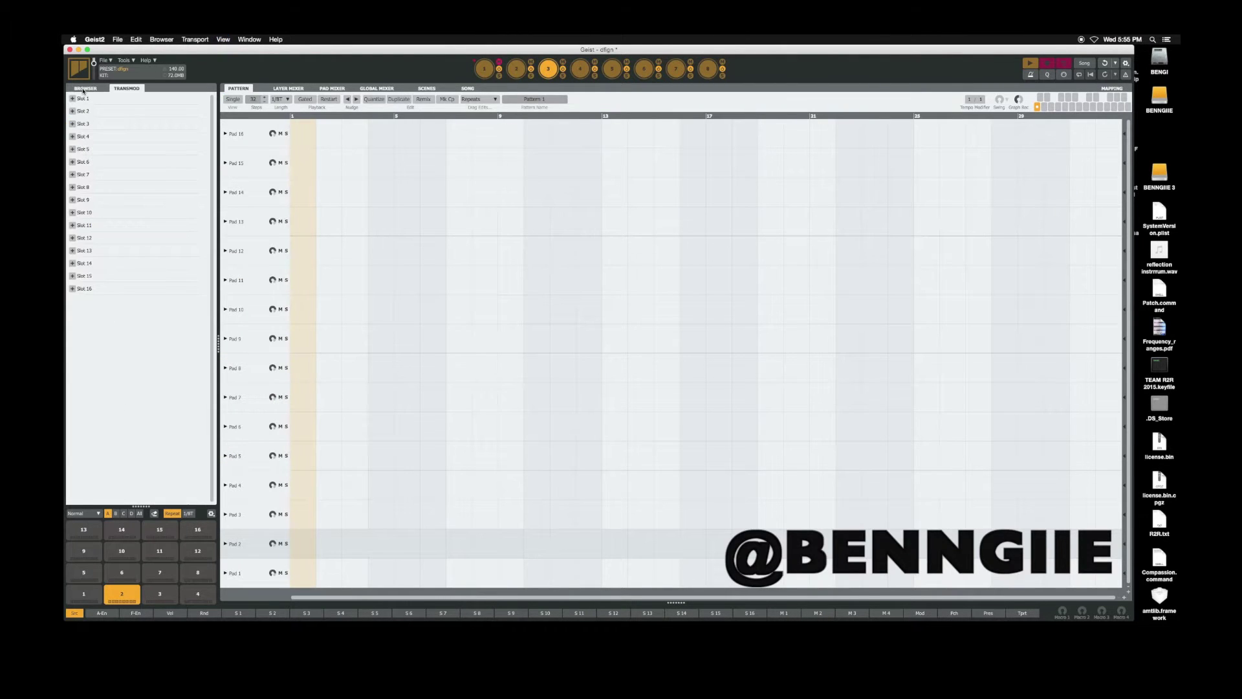
{"action": "key", "text": "F3"}
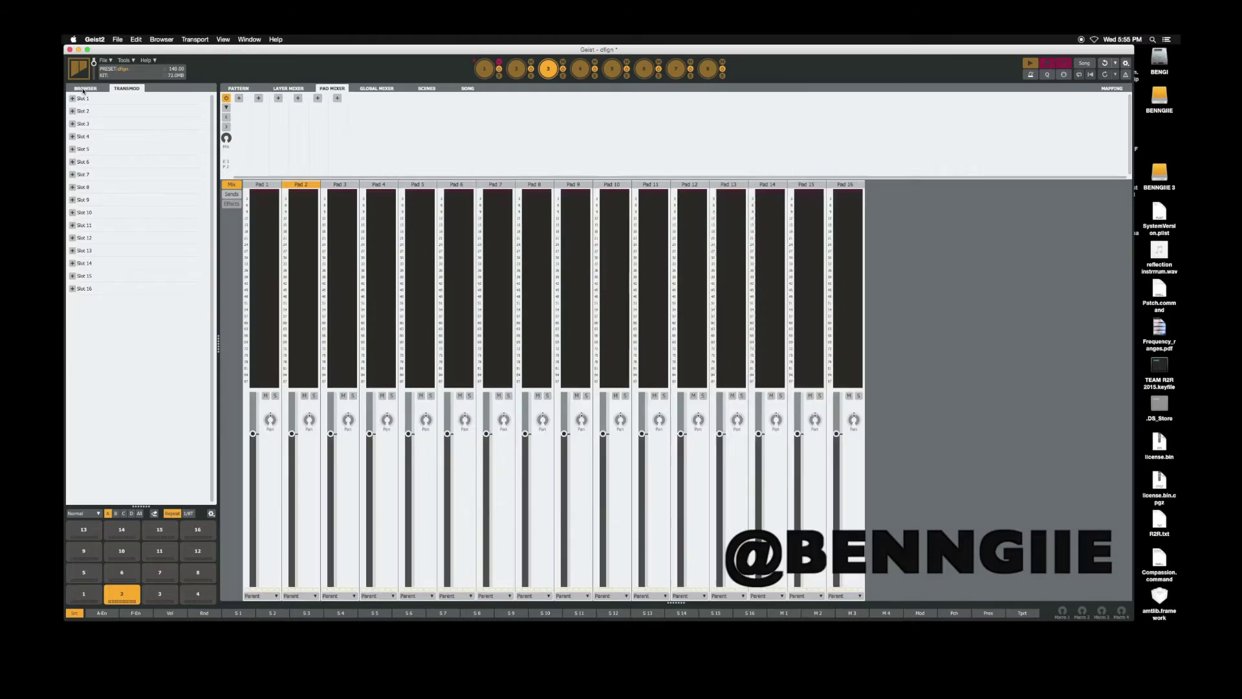
{"action": "key", "text": "F2"}
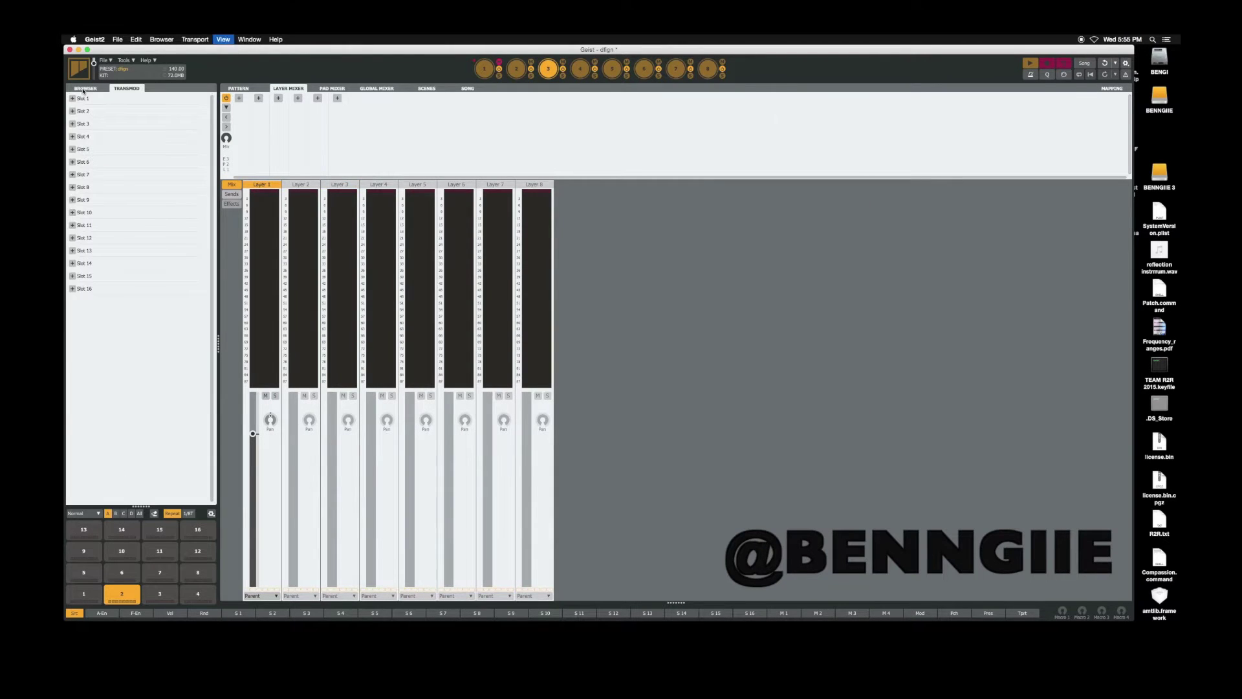
{"action": "key", "text": "F1"}
{"action": "left_click", "coordinate": [84, 89]}
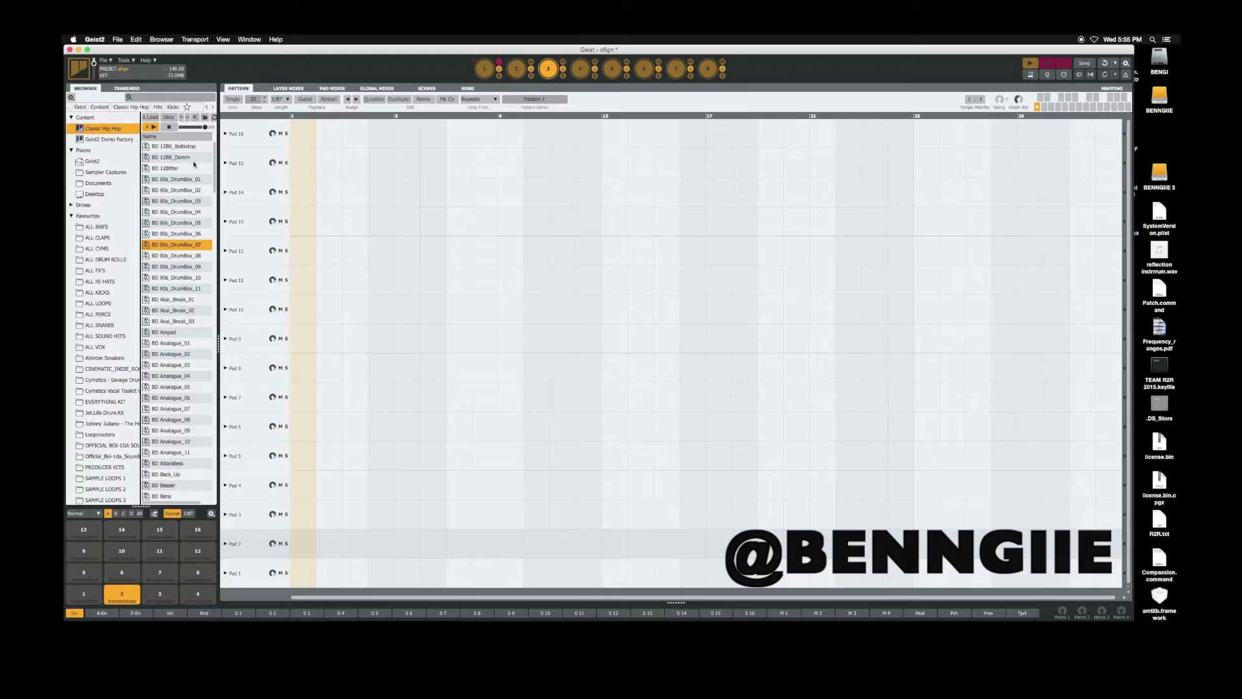
Audition kicks including BD 80s_DrumBox_07 and BD 80s_DrumBox_05, which autoloads onto pad 2.
{"action": "left_click", "coordinate": [174, 179]}
{"action": "left_click", "coordinate": [175, 200]}
{"action": "left_click", "coordinate": [175, 255]}
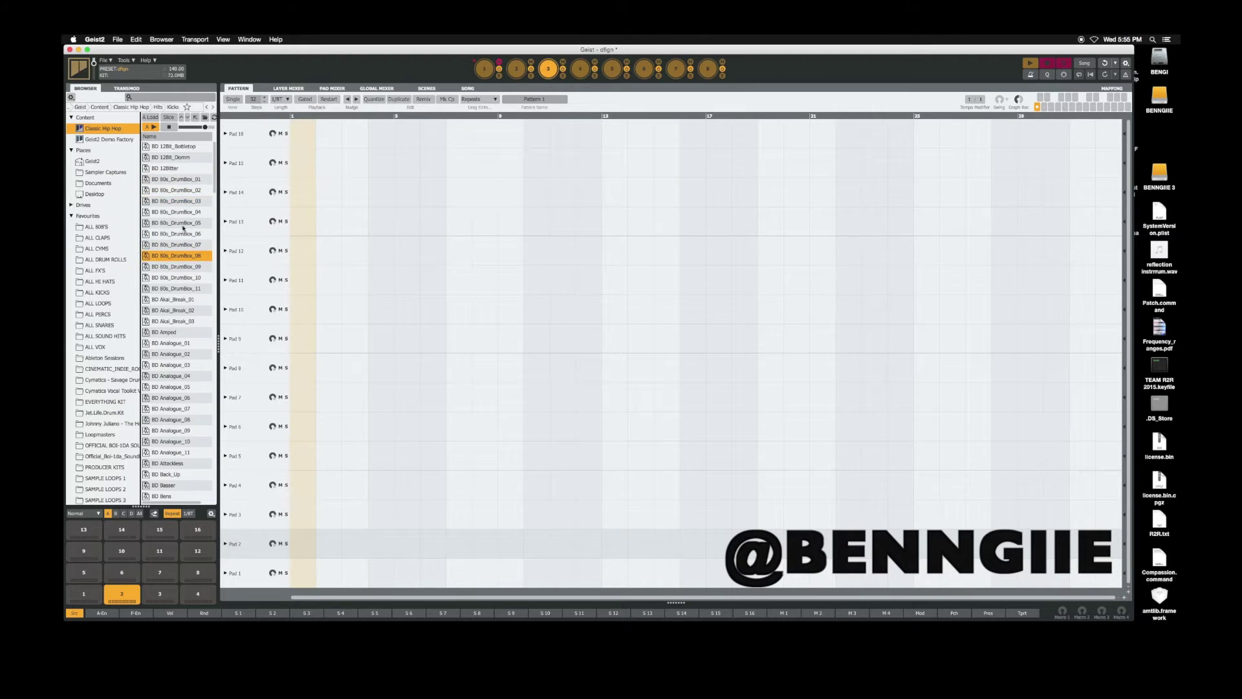
{"action": "left_click", "coordinate": [175, 200]}
{"action": "left_click", "coordinate": [192, 244]}
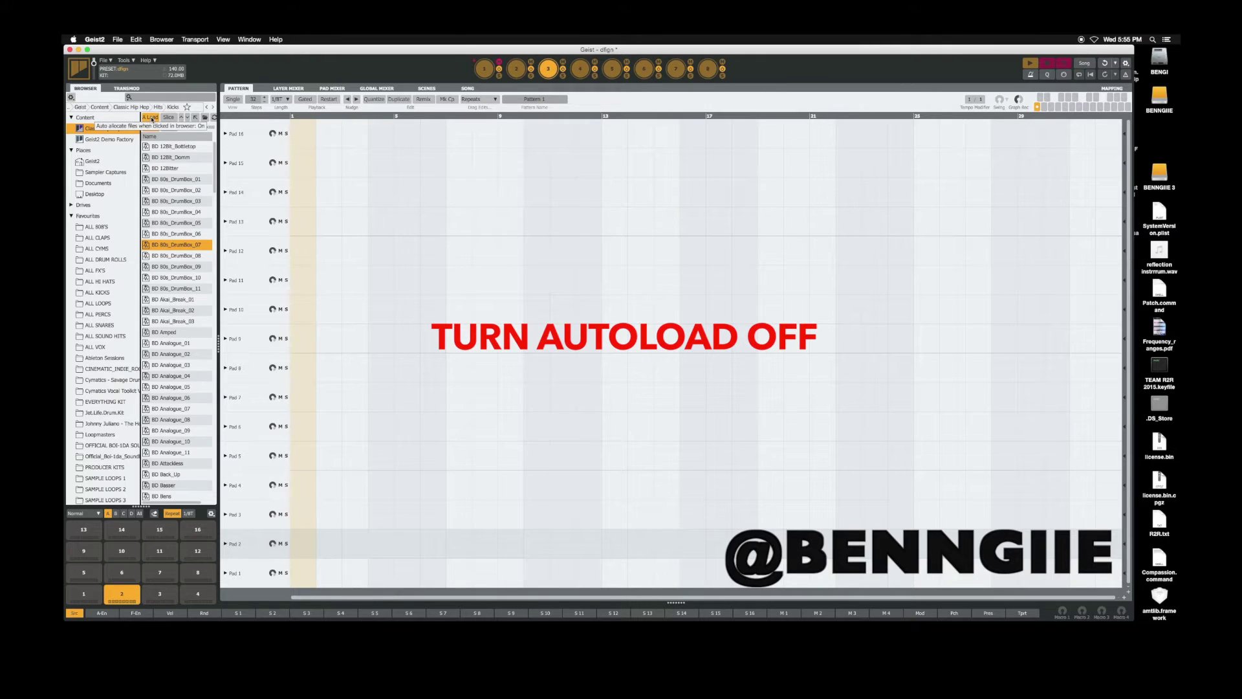
{"action": "left_click", "coordinate": [180, 223]}
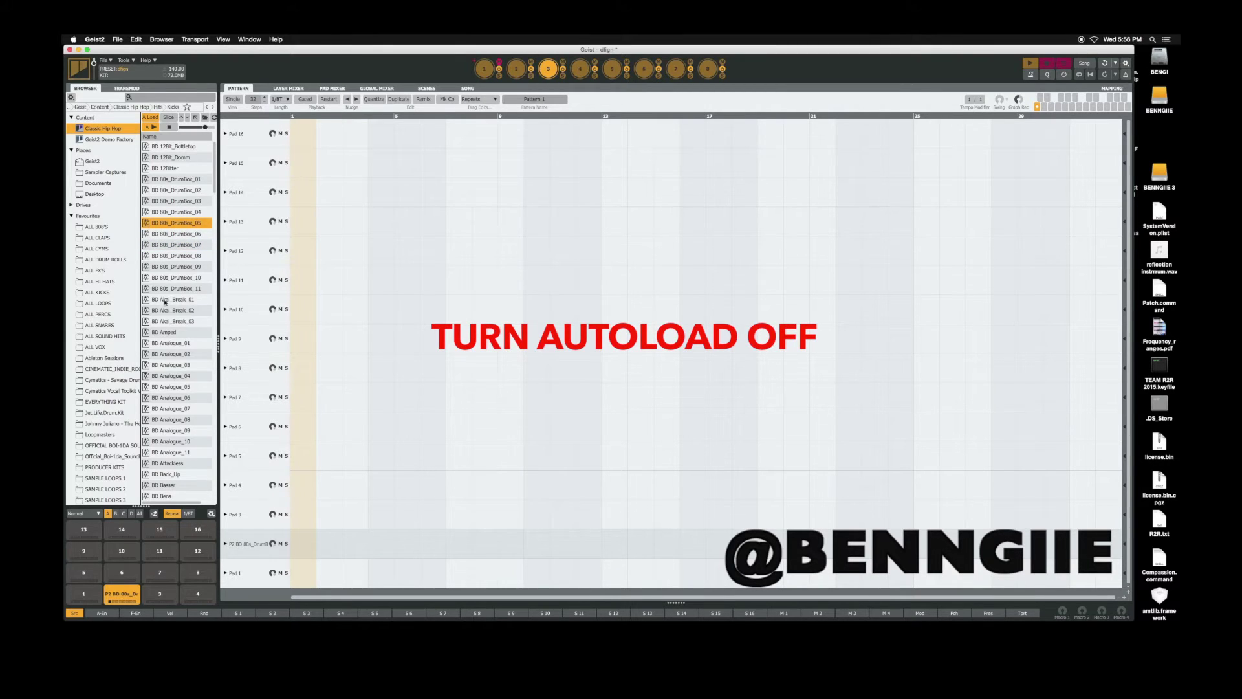
Audition several more kick samples, including other DrumBox kicks.
{"action": "left_click", "coordinate": [166, 299]}
{"action": "left_click", "coordinate": [170, 343]}
{"action": "left_click", "coordinate": [172, 408]}
{"action": "left_click", "coordinate": [174, 244]}
{"action": "left_click", "coordinate": [178, 179]}
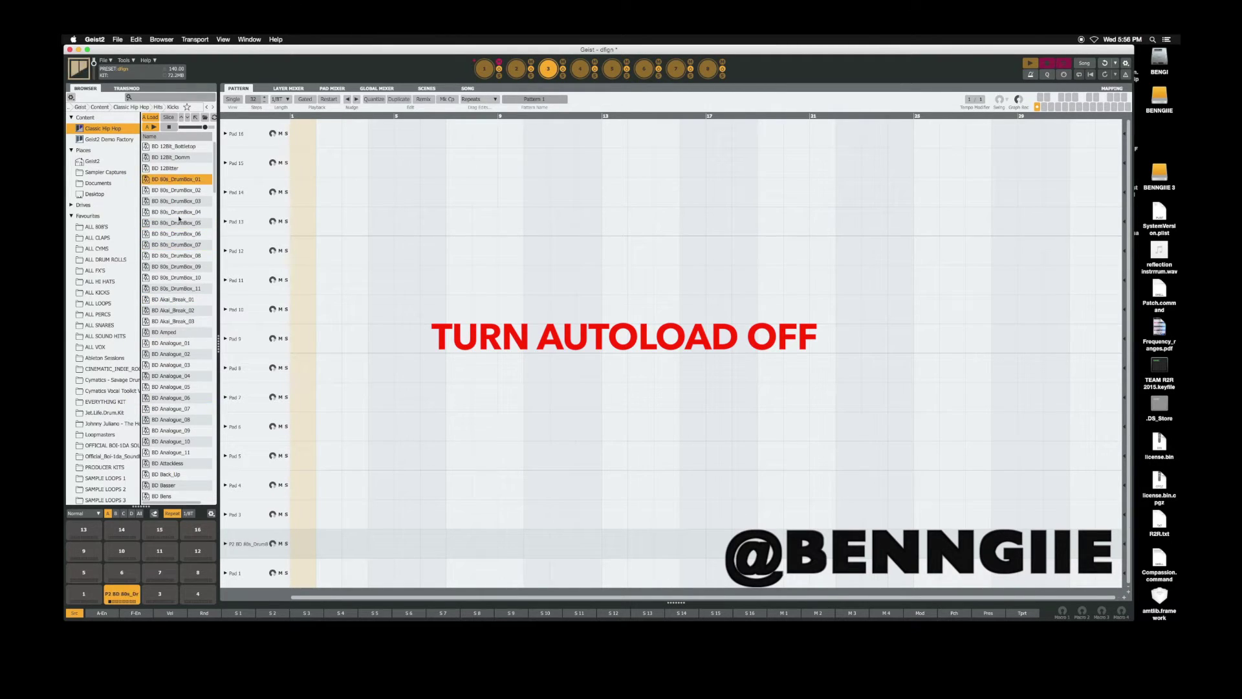
{"action": "left_click", "coordinate": [179, 223]}
{"action": "left_click", "coordinate": [175, 266]}
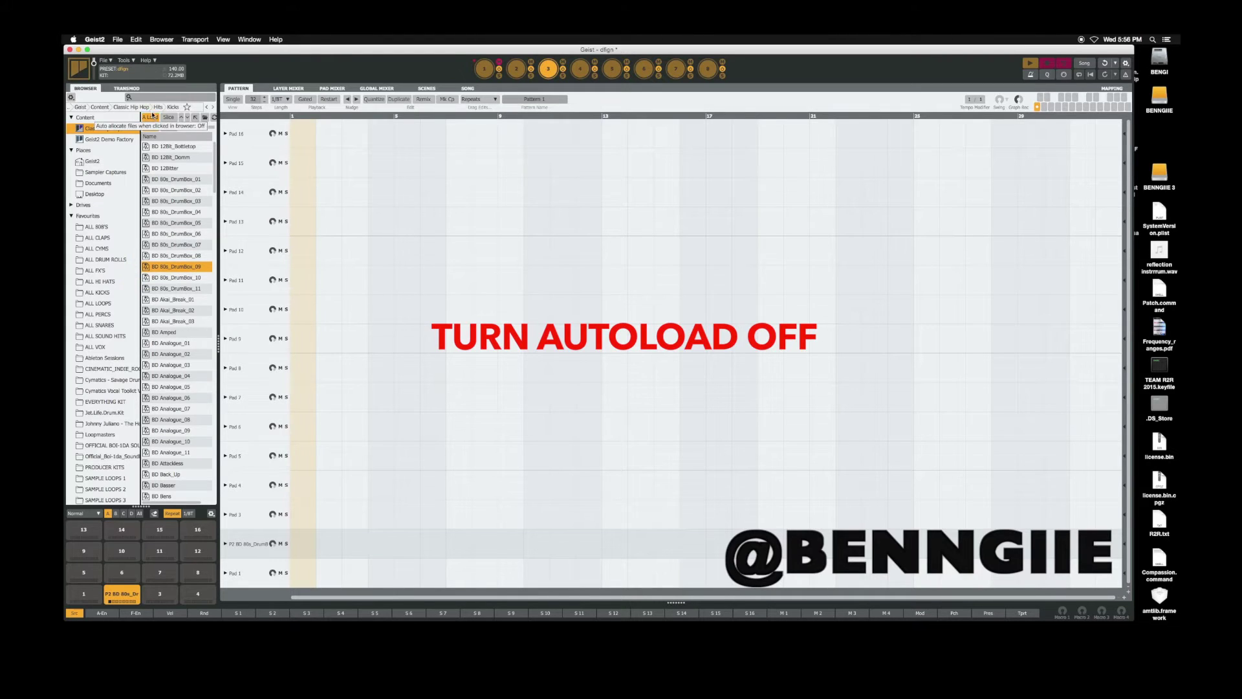
Switch off A Load autoloading and clear the sample from pad 2.
{"action": "left_click", "coordinate": [151, 116]}
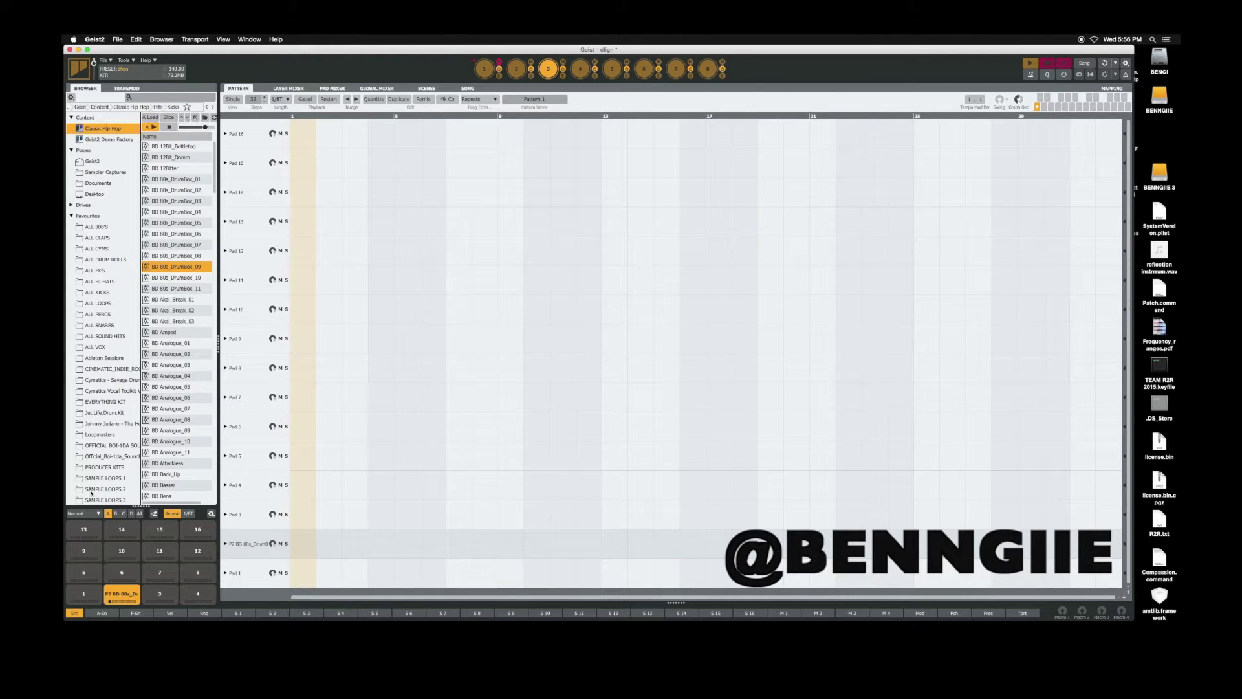
{"action": "right_click", "coordinate": [111, 591]}
{"action": "left_click", "coordinate": [157, 444]}
Audition the DrumBox kicks again and settle on BD 80s_DrumBox_03.
{"action": "left_click", "coordinate": [176, 233]}
{"action": "left_click", "coordinate": [176, 277]}
{"action": "left_click", "coordinate": [175, 201]}
{"action": "left_click", "coordinate": [180, 235]}
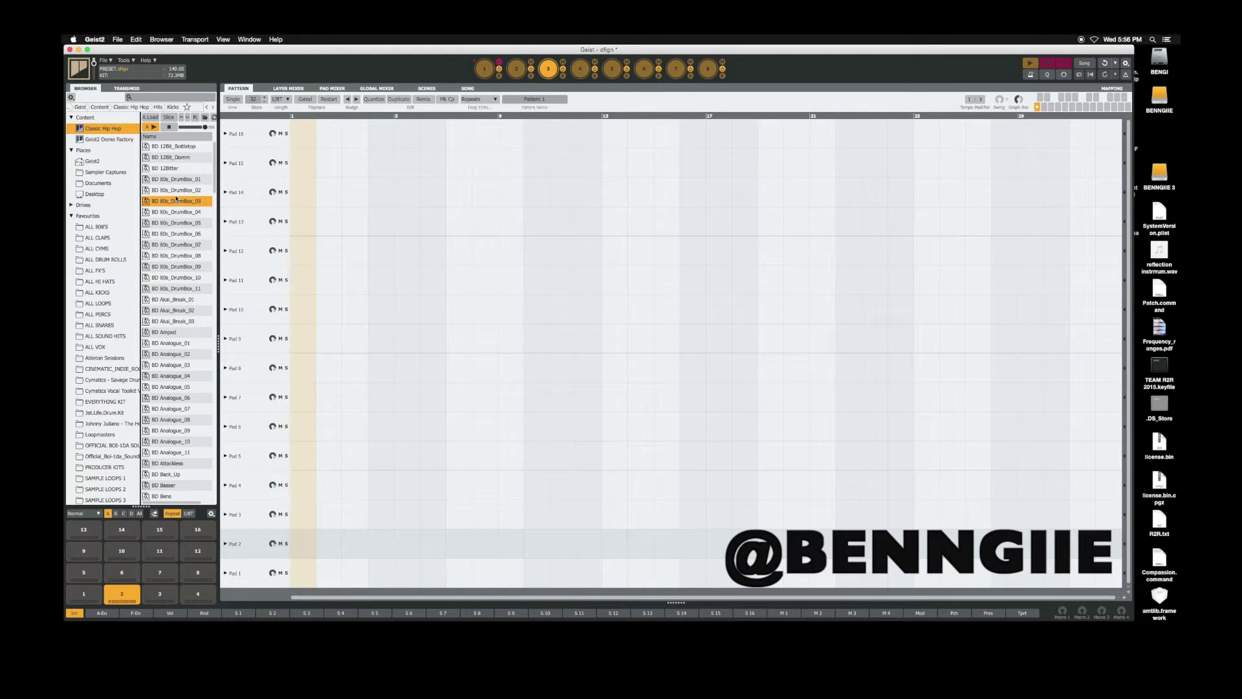
{"action": "left_click", "coordinate": [176, 201]}
Load BD 80s_DrumBox_03 onto pad 2, then stack BD Analogue_08 as its second layer.
{"action": "double_click", "coordinate": [176, 202]}
{"action": "scroll", "coordinate": [213, 175], "scroll_direction": "down", "scroll_amount": 3}
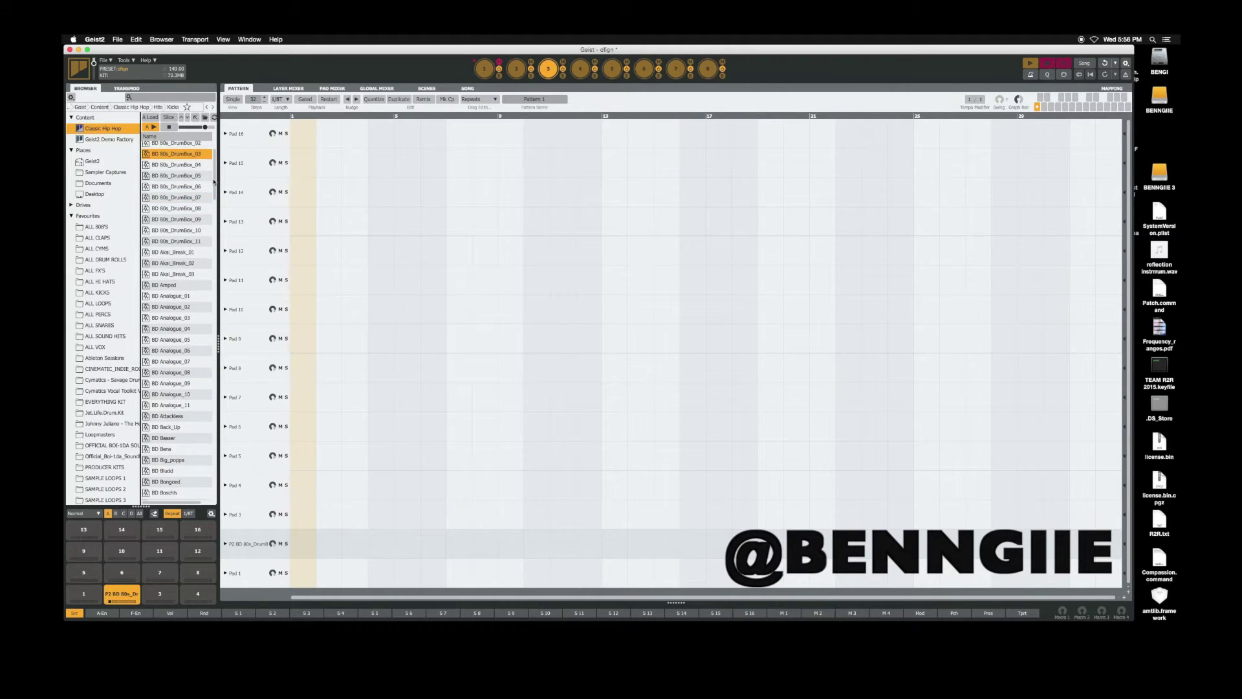
{"action": "left_click", "coordinate": [177, 197]}
{"action": "left_click", "coordinate": [177, 251]}
{"action": "left_click", "coordinate": [176, 339]}
{"action": "key", "text": "Down"}
{"action": "key", "text": "Down"}
{"action": "key", "text": "Down"}
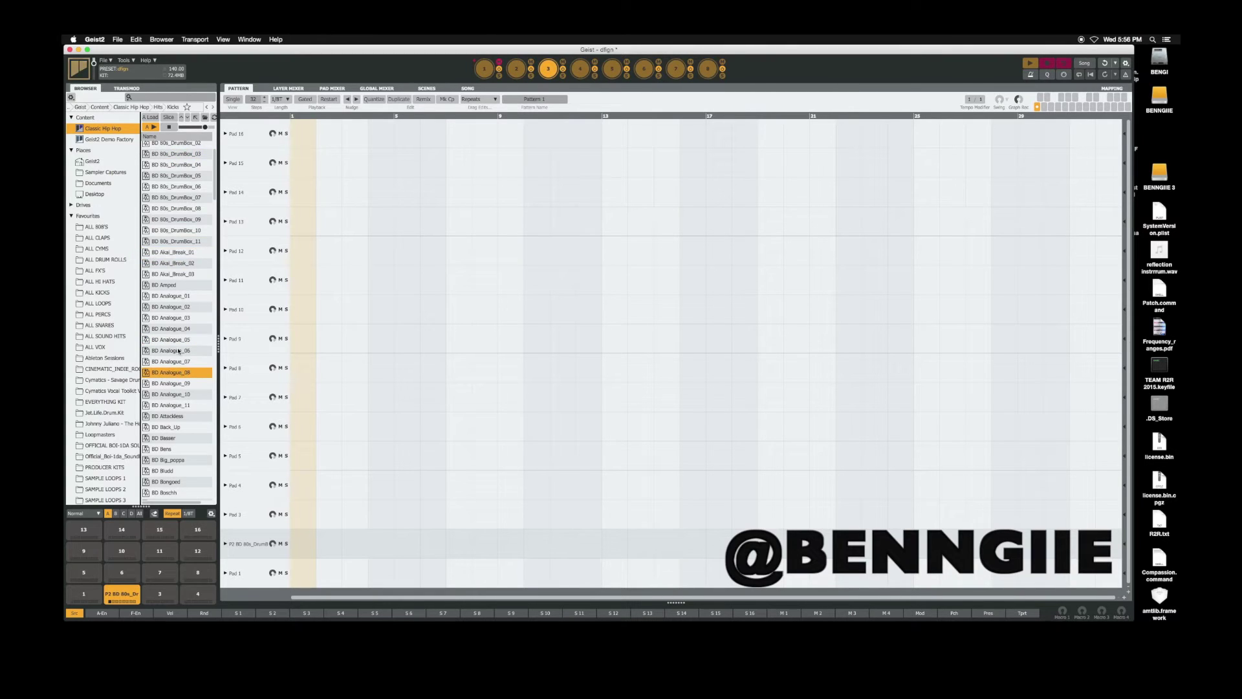
{"action": "double_click", "coordinate": [173, 374], "text": "alt"}
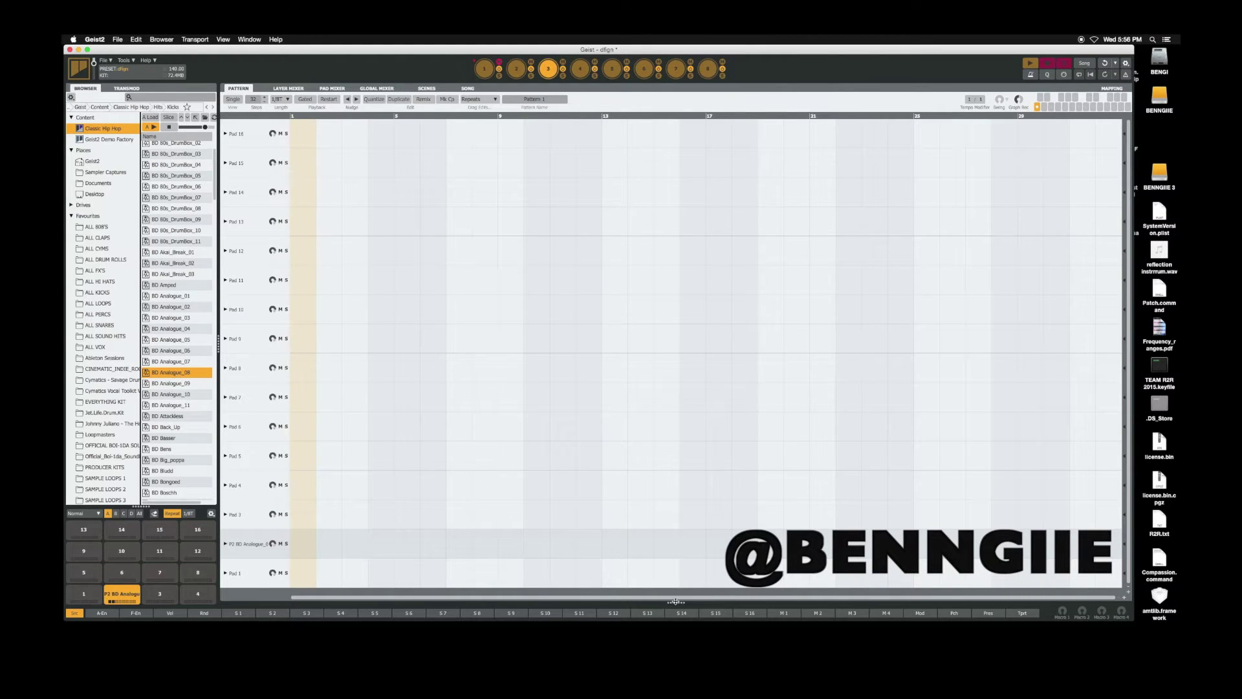
Open the pad's sample editor and compare the two layers' waveforms, ending on BD Analogue_08.
{"action": "left_click_drag", "start_coordinate": [676, 603], "coordinate": [685, 425]}
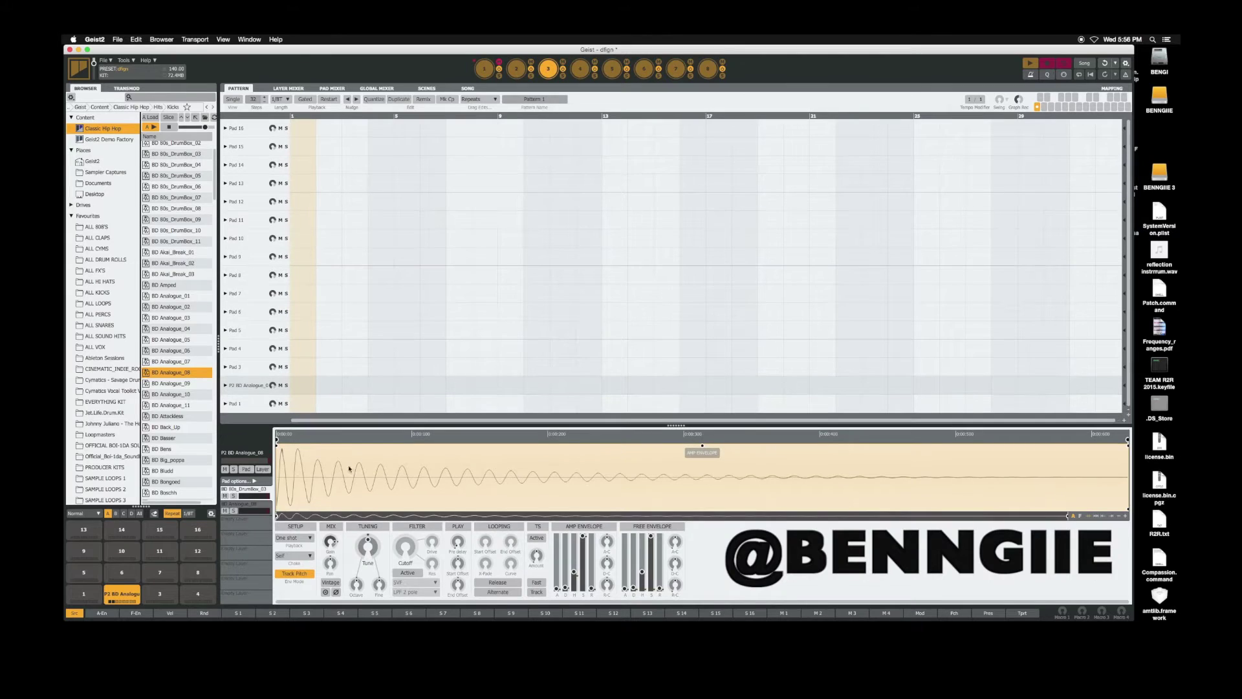
{"action": "left_click", "coordinate": [261, 505]}
{"action": "left_click", "coordinate": [263, 491]}
{"action": "left_click", "coordinate": [262, 509]}
Audition kicks and add BD 80s_DrumBox_09 and BD Analogue_05 as kick layers.
{"action": "left_click", "coordinate": [186, 417]}
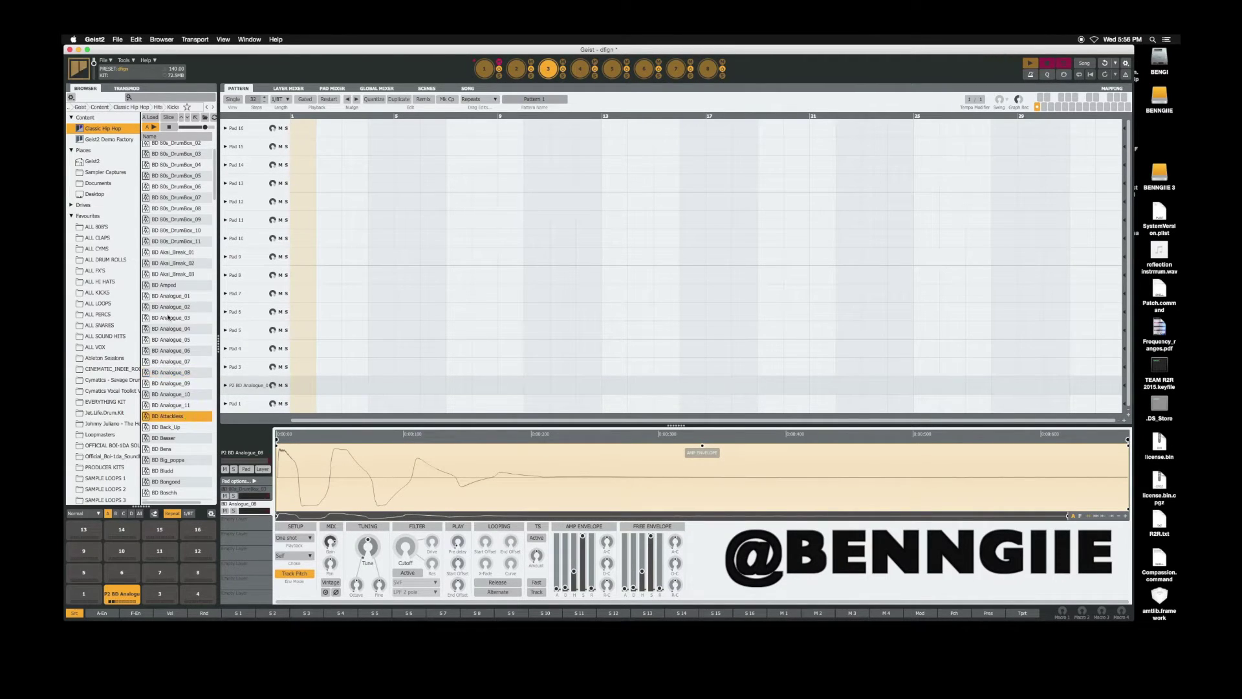
{"action": "left_click", "coordinate": [174, 318]}
{"action": "left_click", "coordinate": [176, 176]}
{"action": "left_click", "coordinate": [179, 221]}
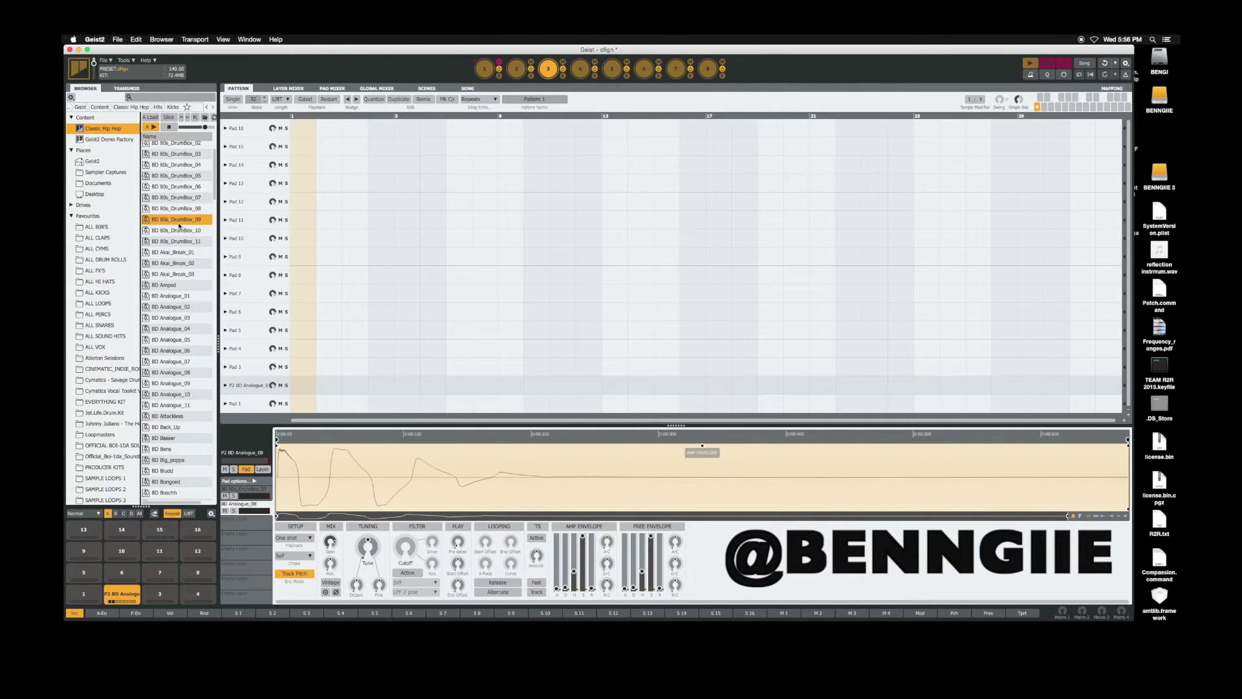
{"action": "double_click", "coordinate": [179, 221]}
{"action": "left_click", "coordinate": [175, 318]}
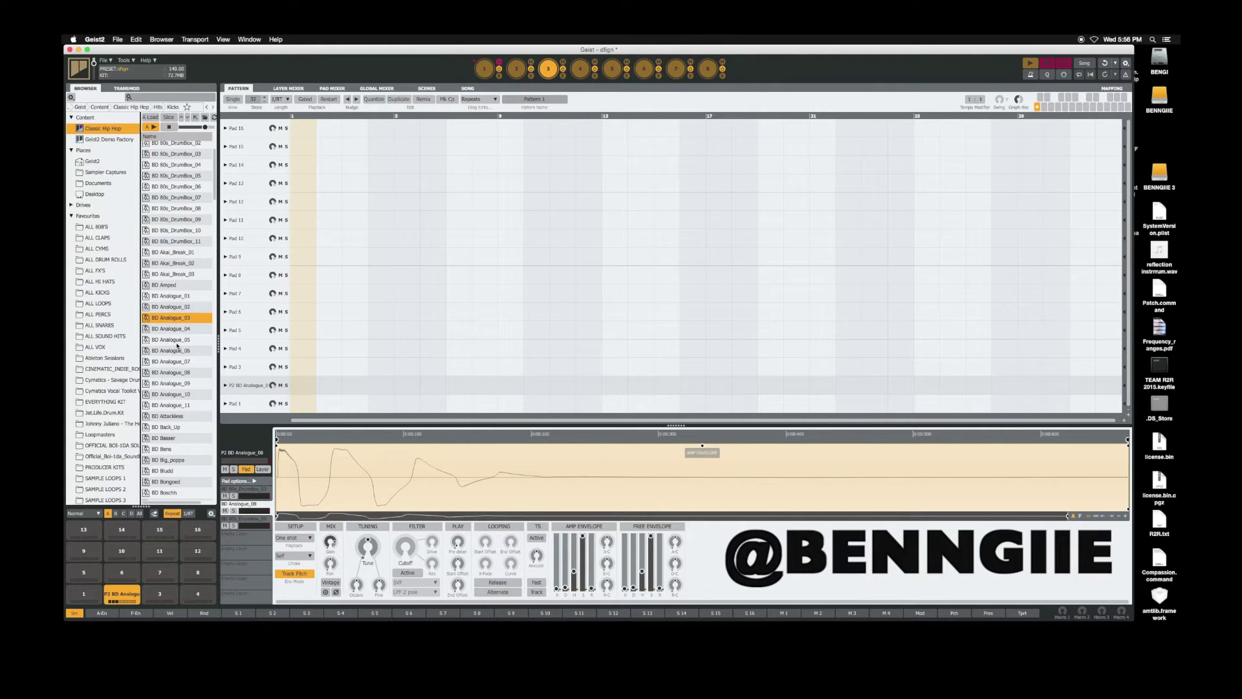
{"action": "left_click", "coordinate": [176, 342]}
{"action": "double_click", "coordinate": [176, 342]}
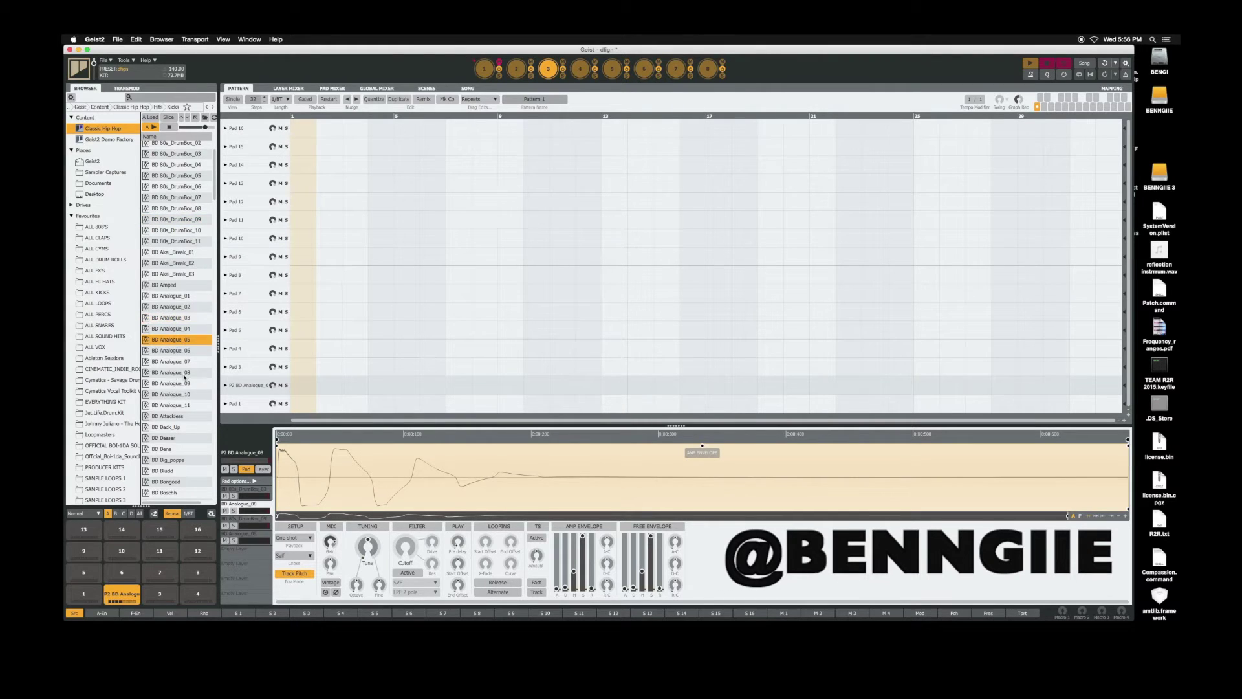
Add BD Analogue_09, BD Boss_Analogue and BD Breaks_Kick02 as further kick layers.
{"action": "left_click", "coordinate": [213, 211]}
{"action": "scroll", "coordinate": [181, 273], "scroll_direction": "down", "scroll_amount": 1}
{"action": "double_click", "coordinate": [178, 283]}
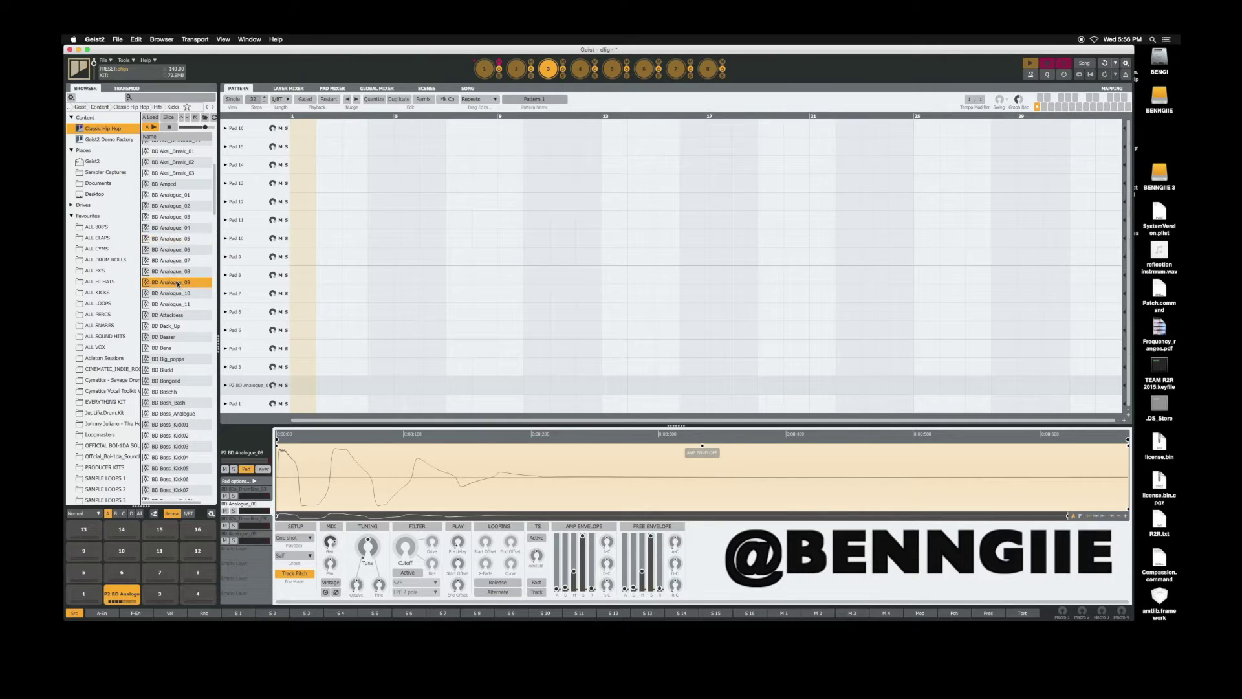
{"action": "left_click", "coordinate": [168, 325]}
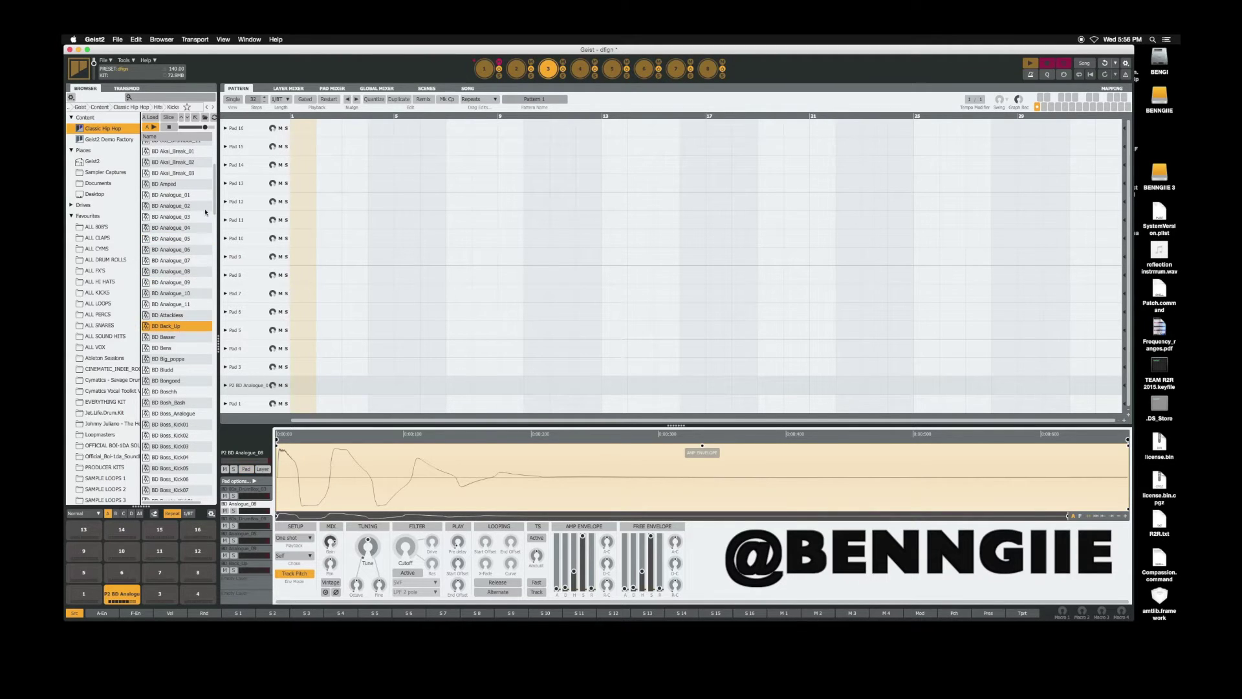
{"action": "scroll", "coordinate": [215, 198], "scroll_direction": "down", "scroll_amount": 5}
{"action": "double_click", "coordinate": [167, 237]}
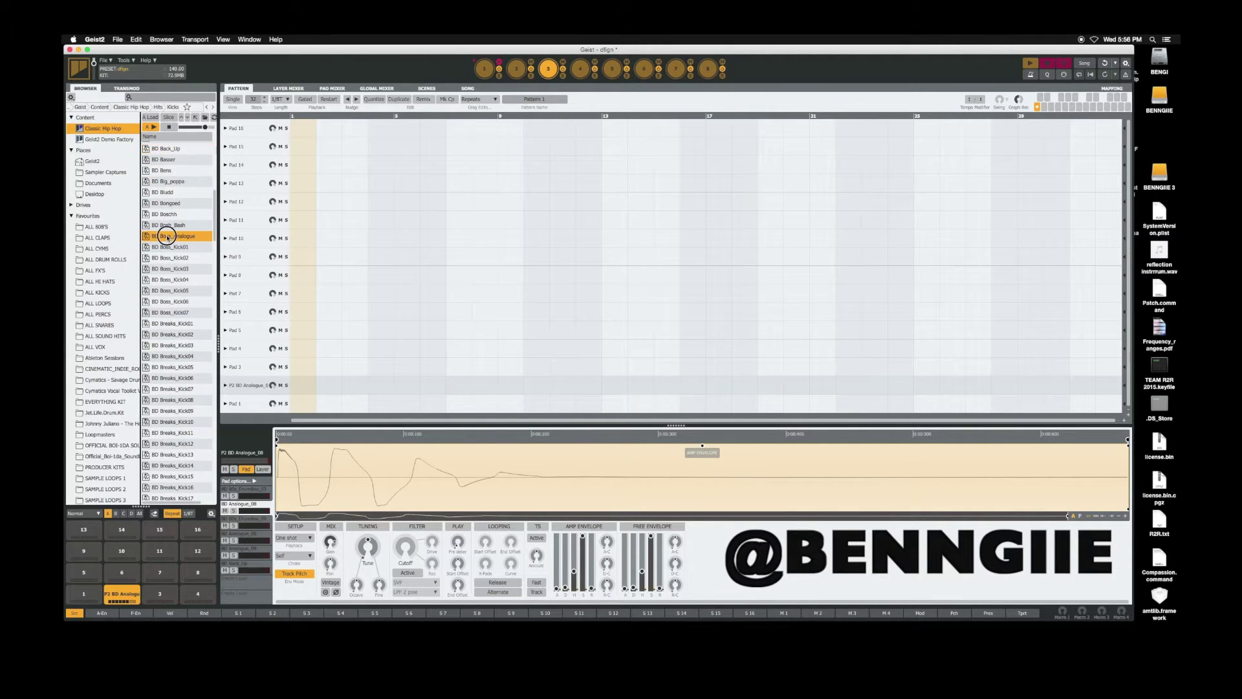
{"action": "left_click", "coordinate": [170, 333]}
{"action": "double_click", "coordinate": [169, 333]}
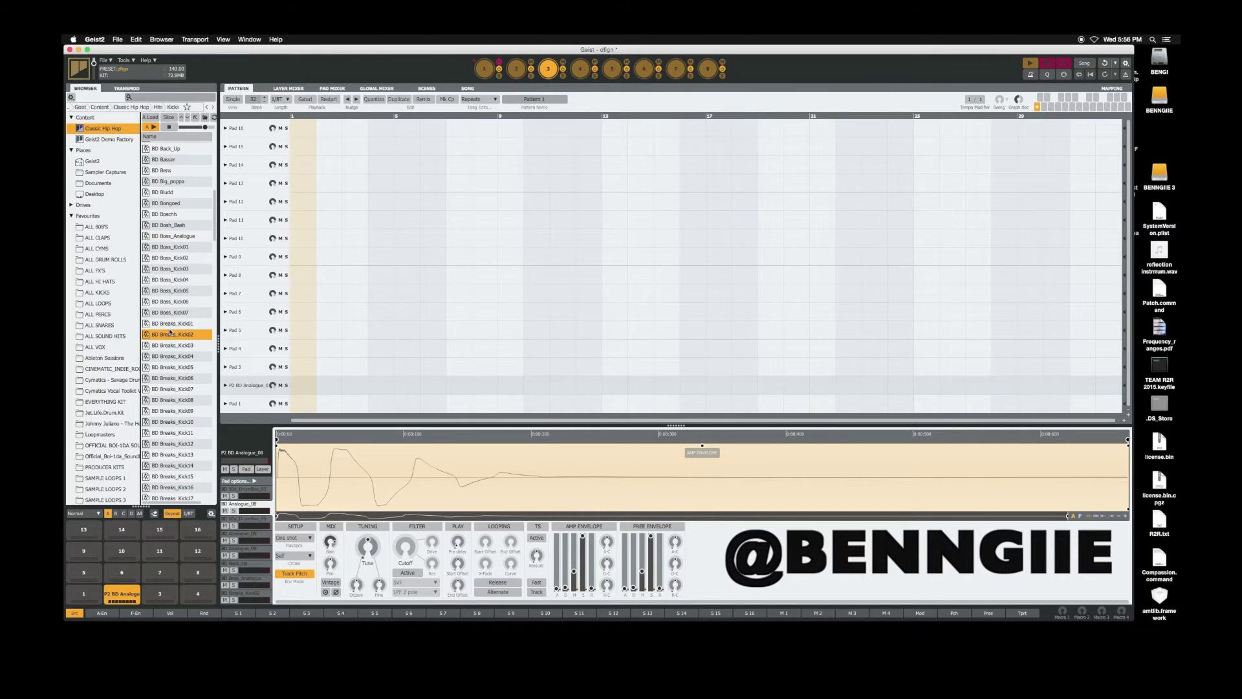
Audition several kicks and load BD Breaks_Kick04 onto the pad.
{"action": "left_click", "coordinate": [167, 370]}
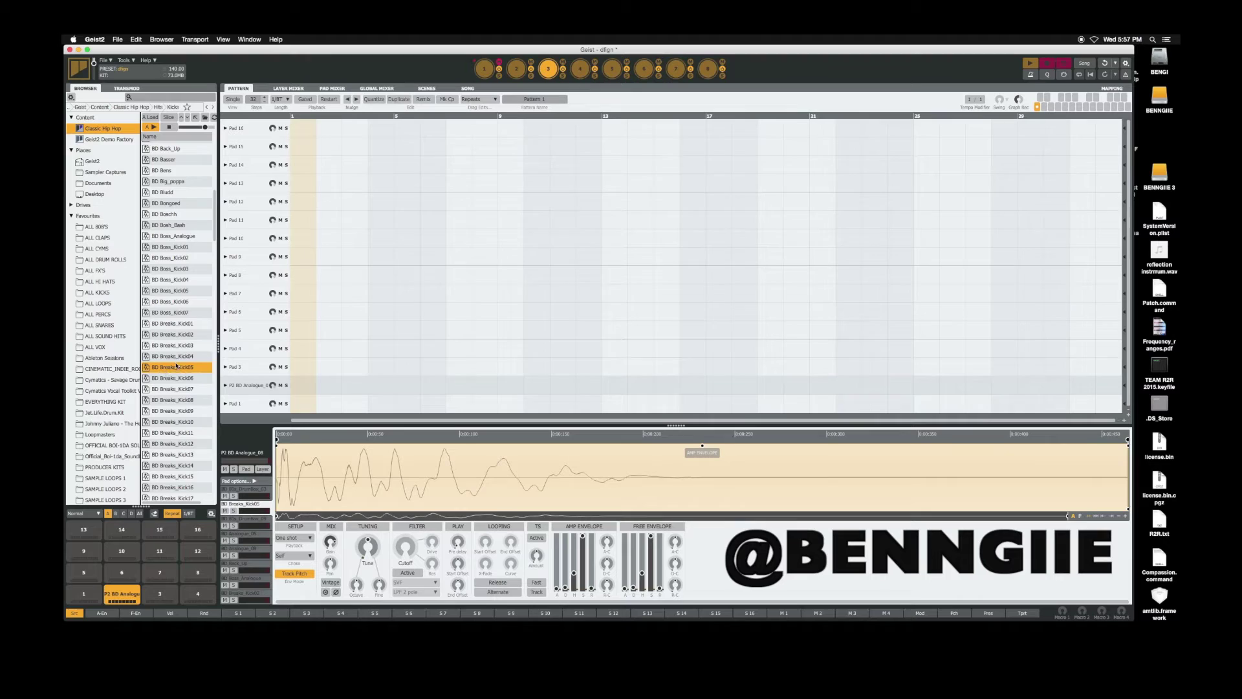
{"action": "left_click", "coordinate": [264, 490]}
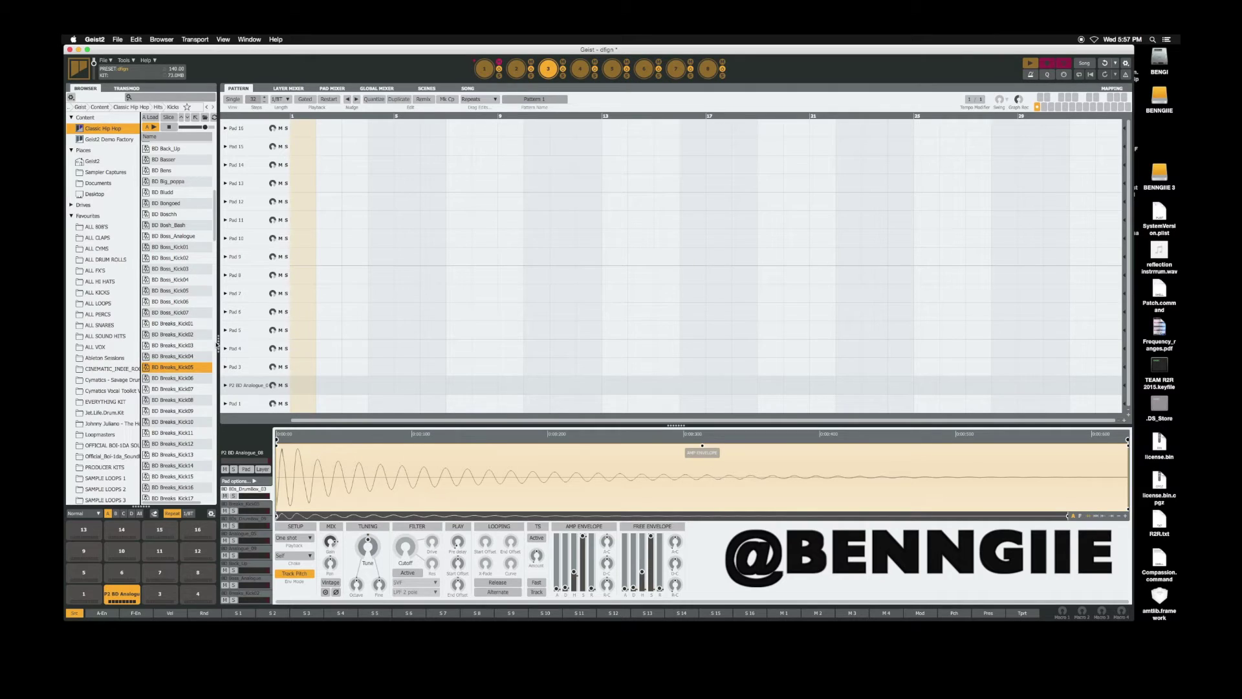
{"action": "left_click", "coordinate": [213, 237]}
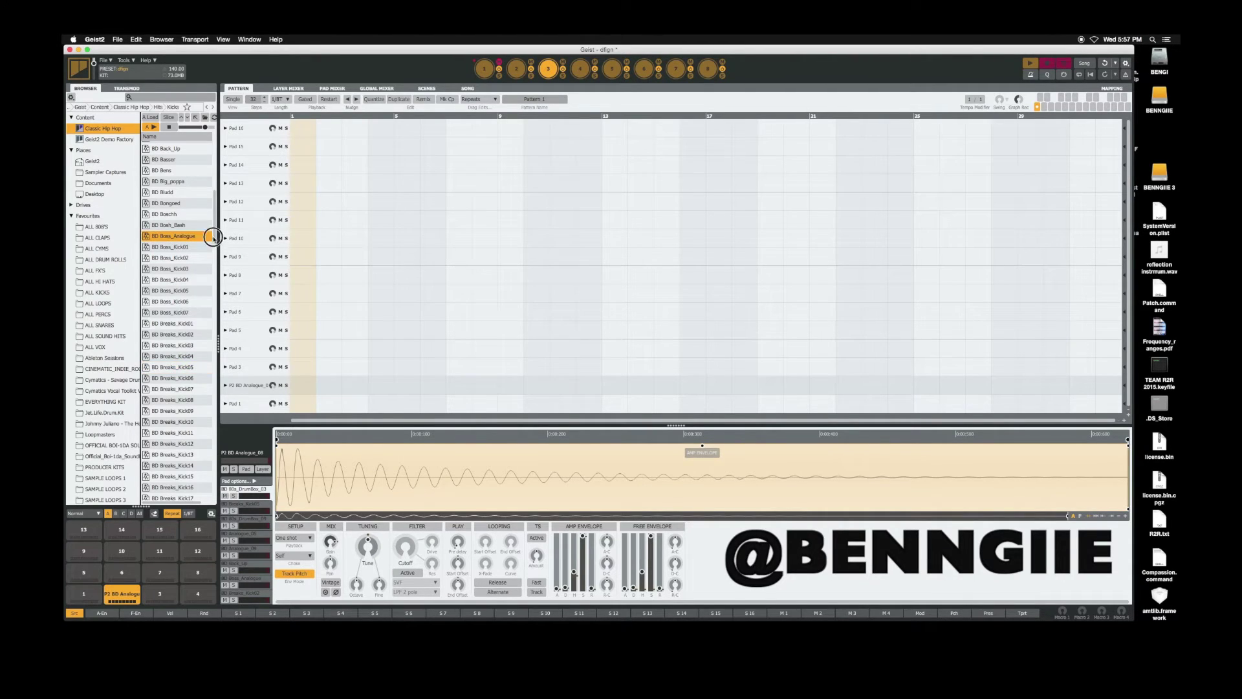
{"action": "scroll", "coordinate": [188, 243], "scroll_direction": "down", "scroll_amount": 3}
{"action": "left_click", "coordinate": [172, 248]}
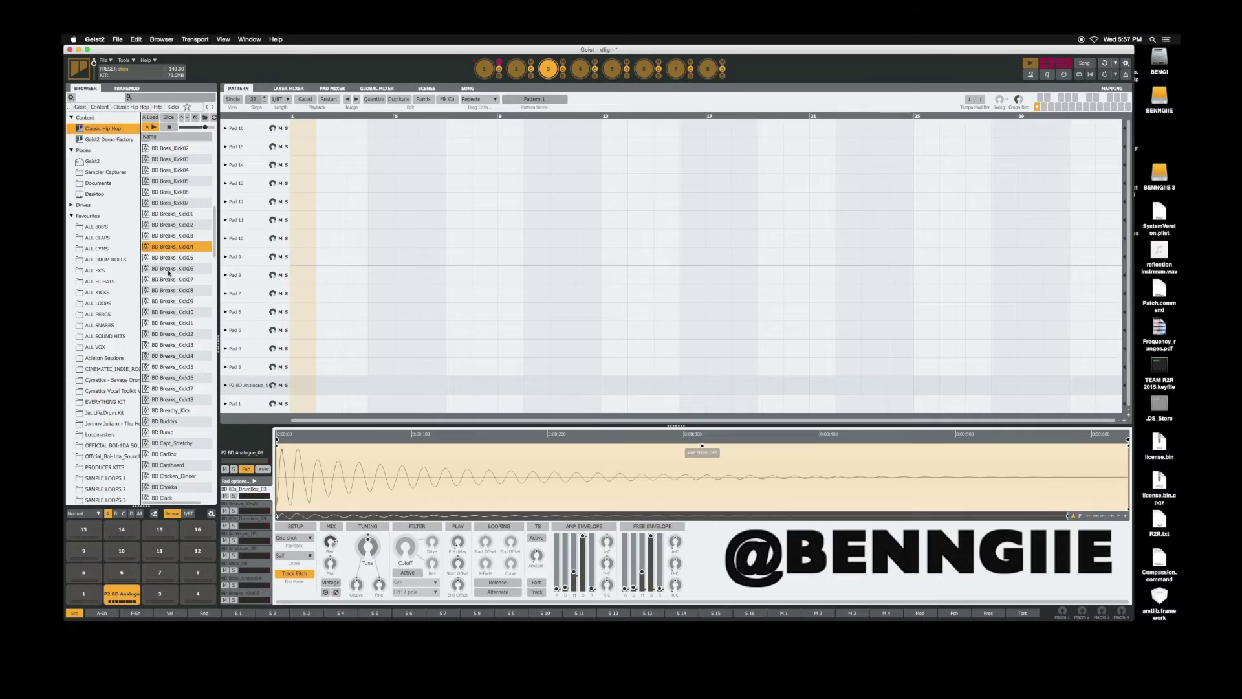
{"action": "double_click", "coordinate": [173, 249]}
Enable Pad mode and load BD Breaks_Kick09 onto the whole pad.
{"action": "left_click", "coordinate": [246, 469]}
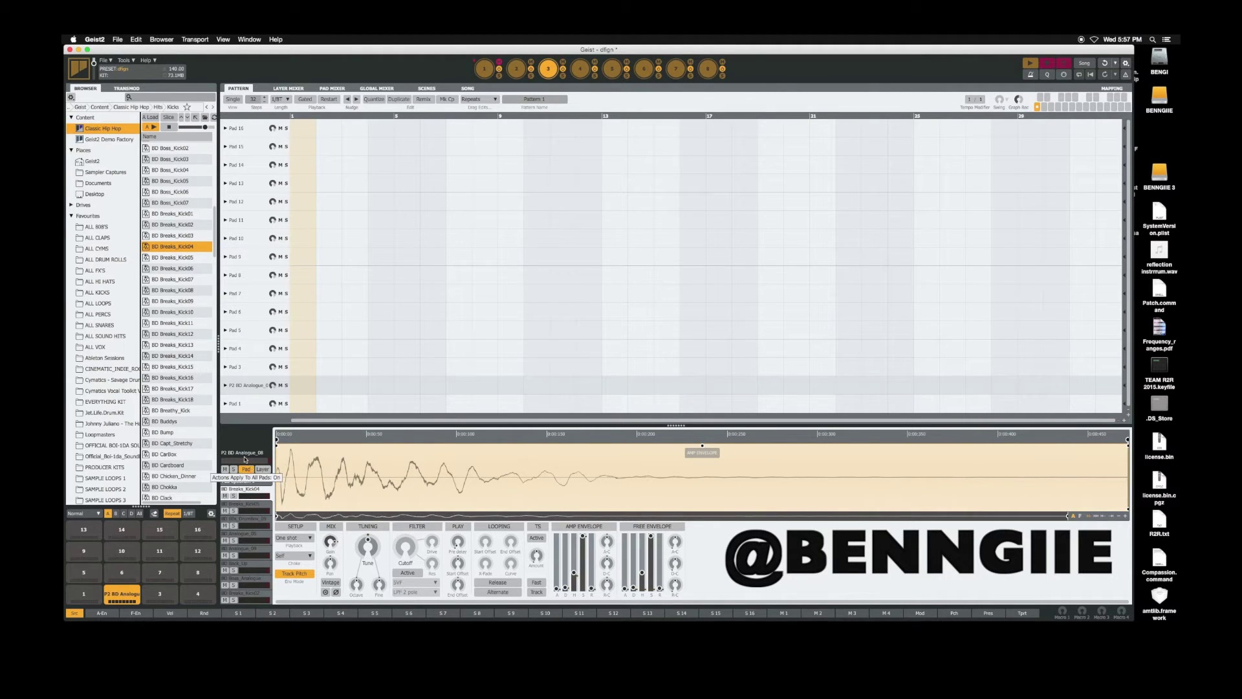
{"action": "left_click", "coordinate": [172, 301]}
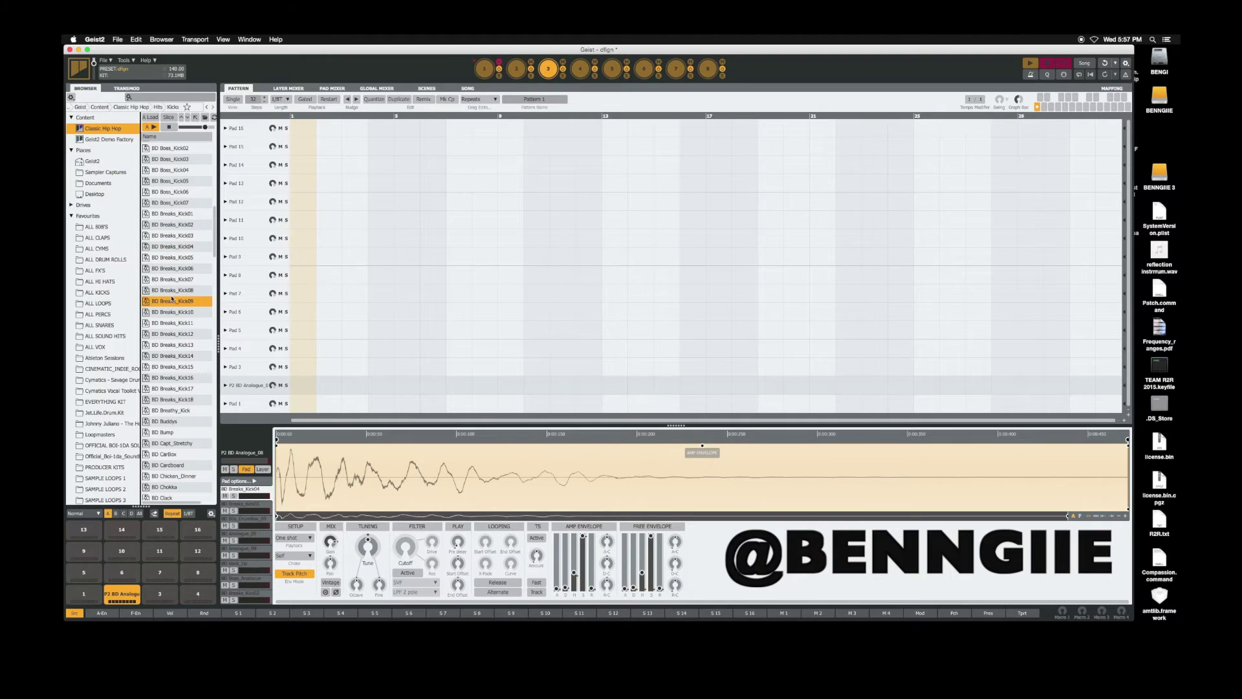
{"action": "double_click", "coordinate": [172, 301]}
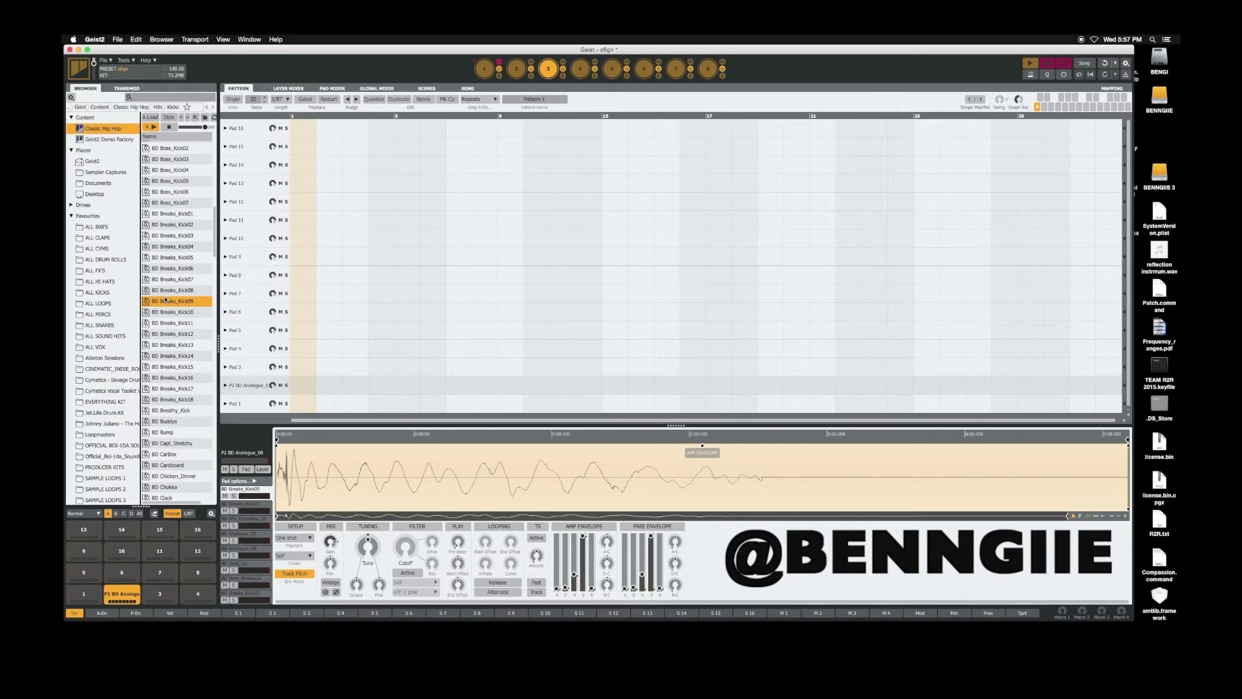
Audition BD CarBox and select the BD 80s_DrumBox_09 and BD Analogue_05 layers.
{"action": "scroll", "coordinate": [177, 314], "scroll_direction": "down", "scroll_amount": 4}
{"action": "left_click", "coordinate": [176, 313]}
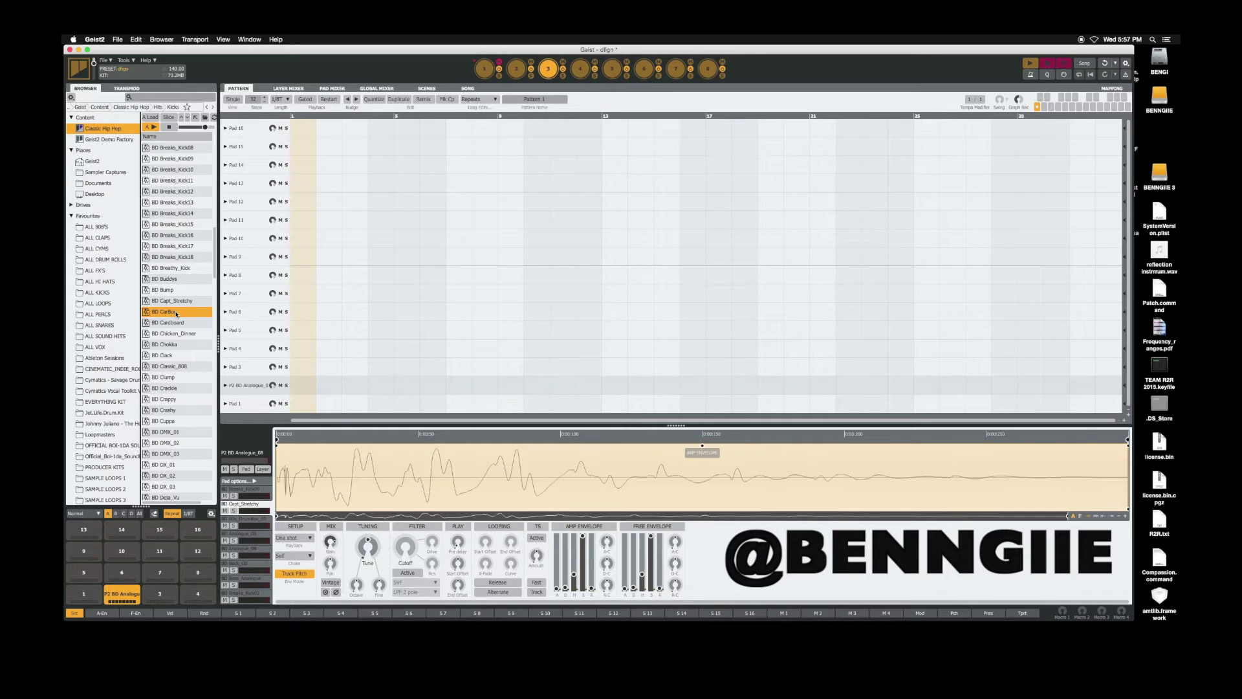
{"action": "left_click", "coordinate": [266, 519]}
{"action": "left_click", "coordinate": [269, 538]}
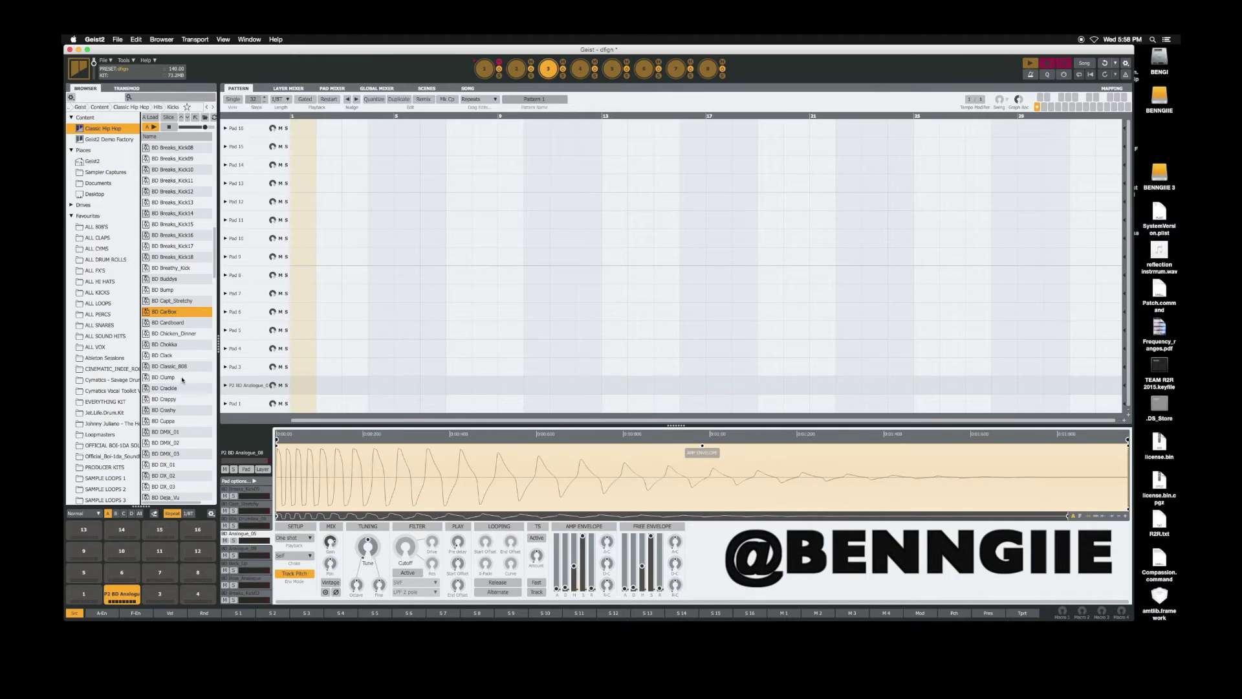
Step through the DMX kicks and load BD DMX_03 onto the pad.
{"action": "key", "text": "Down"}
{"action": "key", "text": "Down"}
{"action": "key", "text": "Down"}
{"action": "key", "text": "Down"}
{"action": "key", "text": "Down"}
{"action": "key", "text": "Down"}
{"action": "key", "text": "Down"}
{"action": "key", "text": "Down"}
{"action": "key", "text": "Down"}
{"action": "key", "text": "Down"}
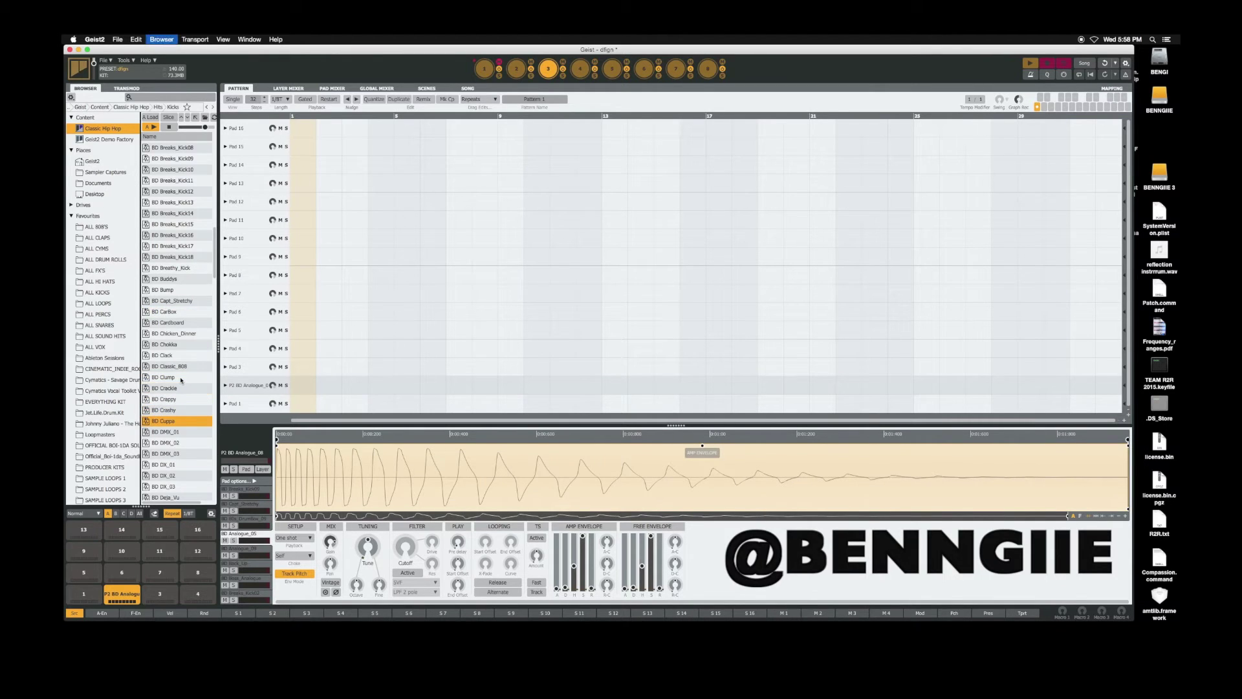
{"action": "key", "text": "Down"}
{"action": "key", "text": "Down"}
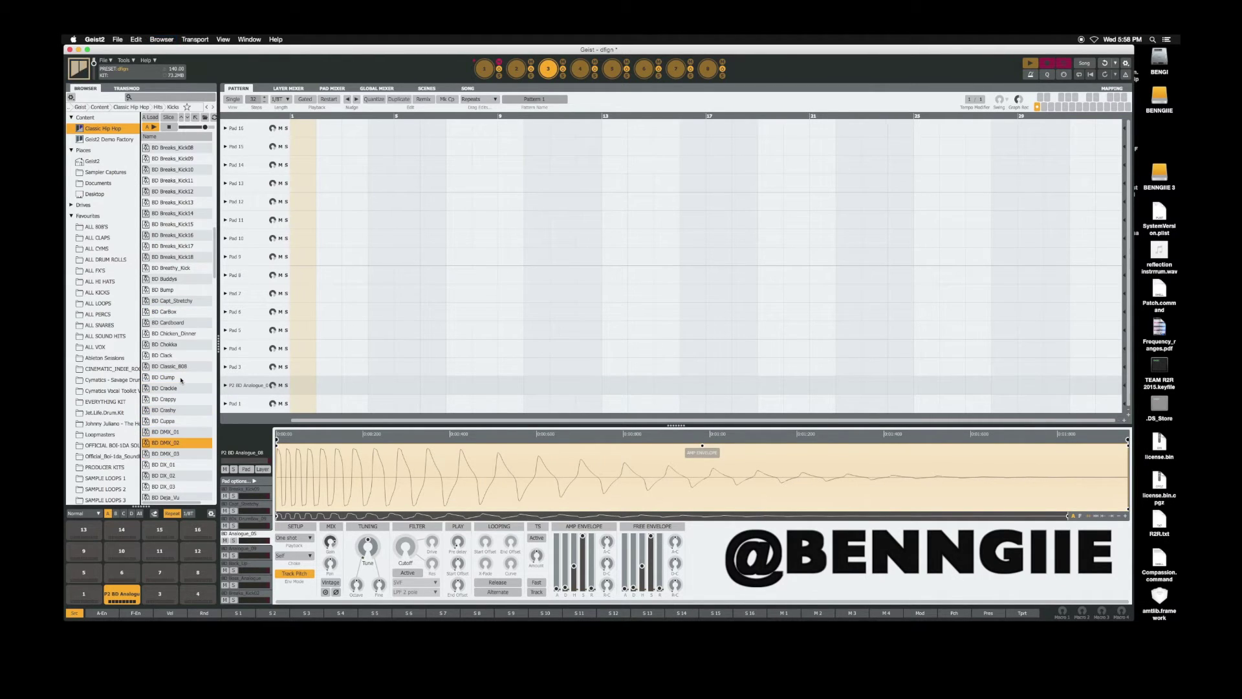
{"action": "key", "text": "Down"}
{"action": "key", "text": "Up"}
{"action": "key", "text": "Up"}
{"action": "key", "text": "Up"}
{"action": "key", "text": "Down"}
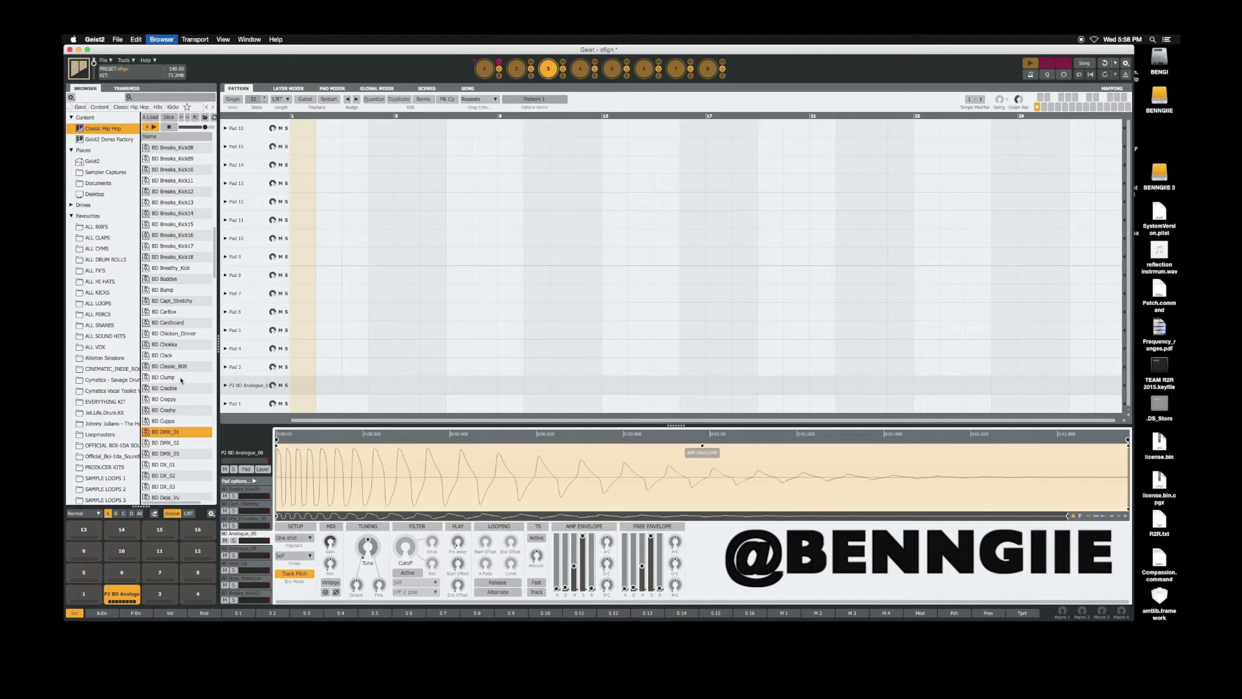
{"action": "key", "text": "Down"}
{"action": "key", "text": "Down"}
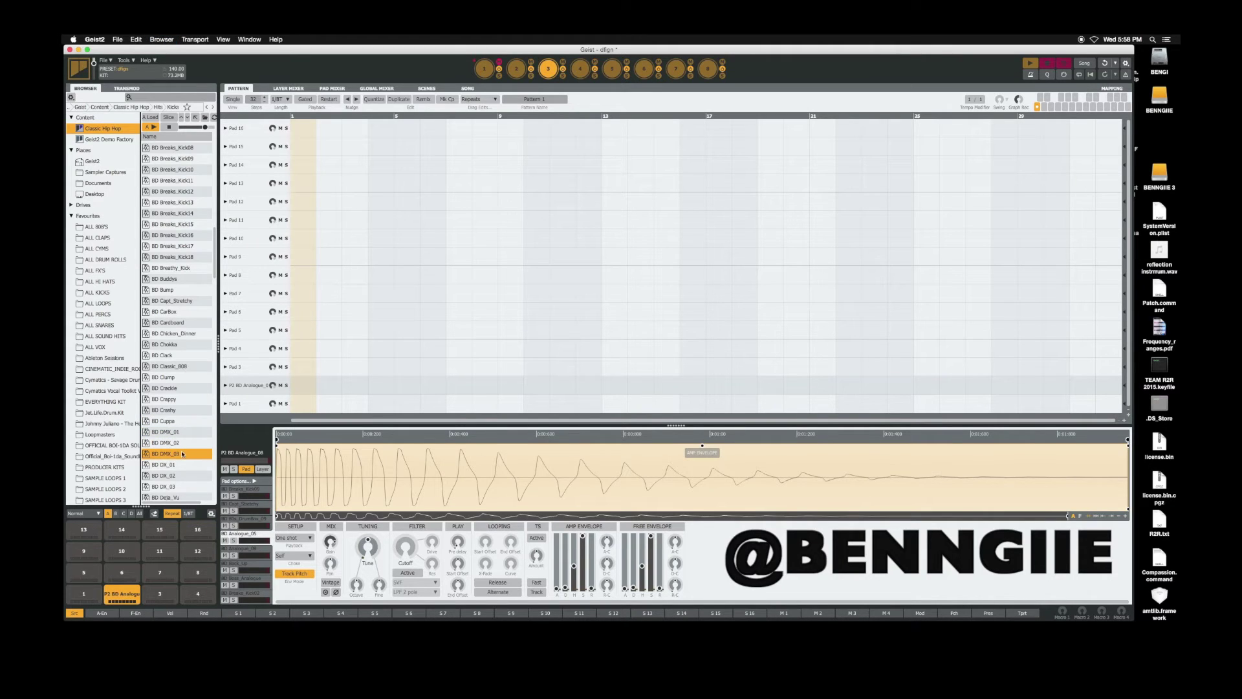
{"action": "double_click", "coordinate": [183, 454]}
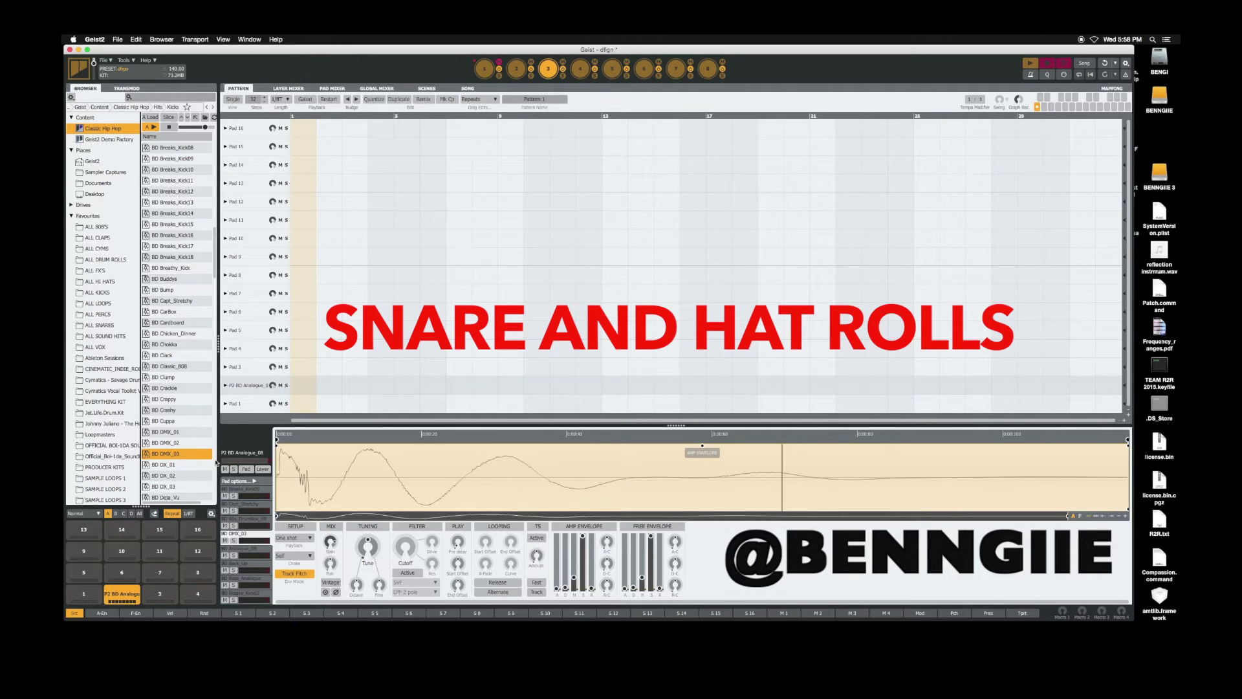
Use Clear pad from pad 2's right-click menu to remove all its kick layers.
{"action": "right_click", "coordinate": [125, 592]}
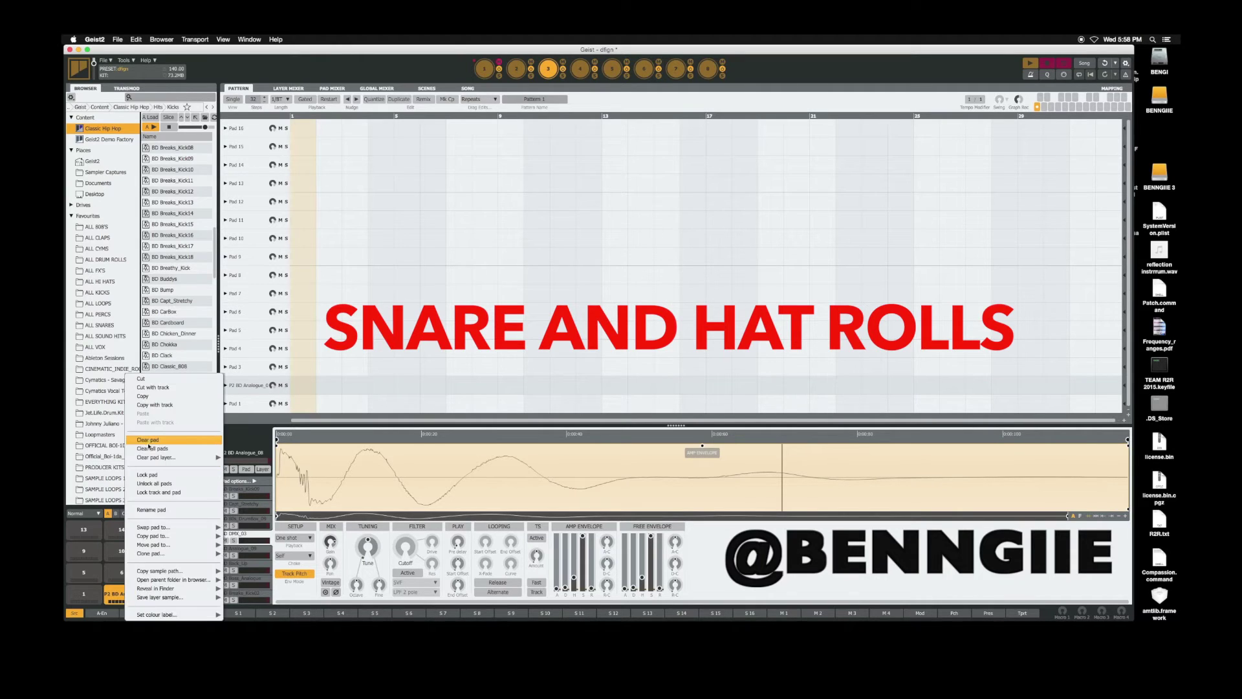
{"action": "left_click", "coordinate": [149, 441]}
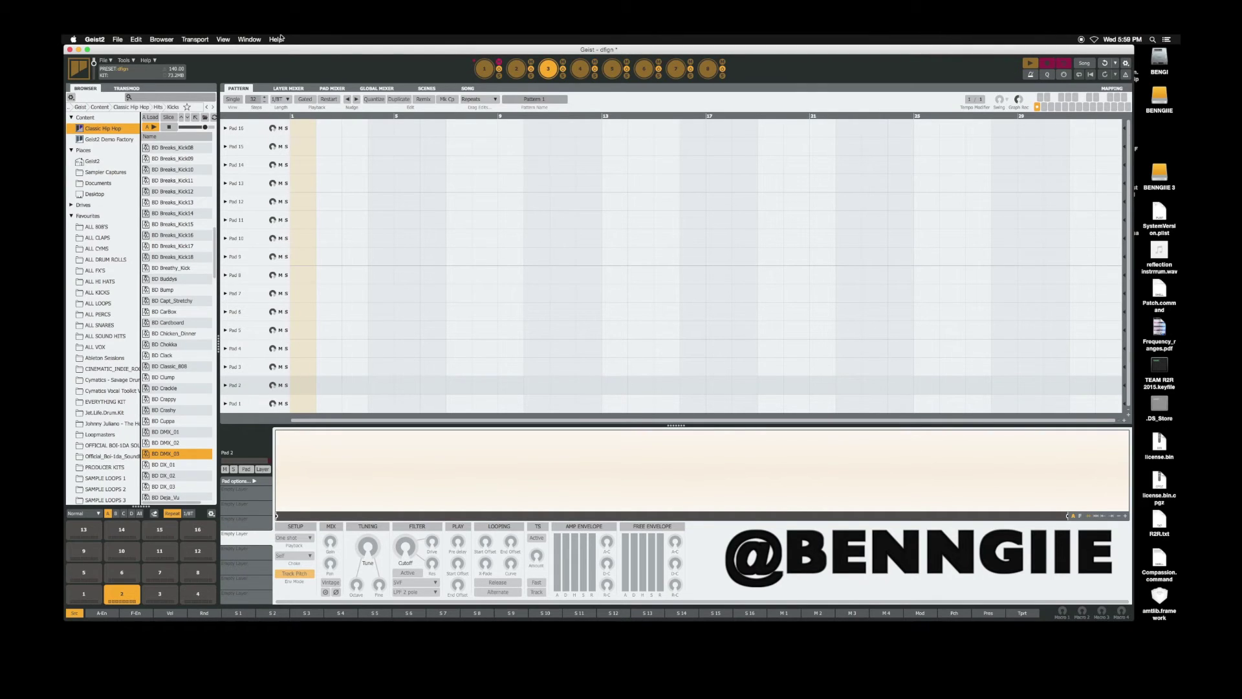
Load the HH Boss_04 closed hi-hat from the ClosedHats list onto pad 1.
{"action": "double_click", "coordinate": [166, 386]}
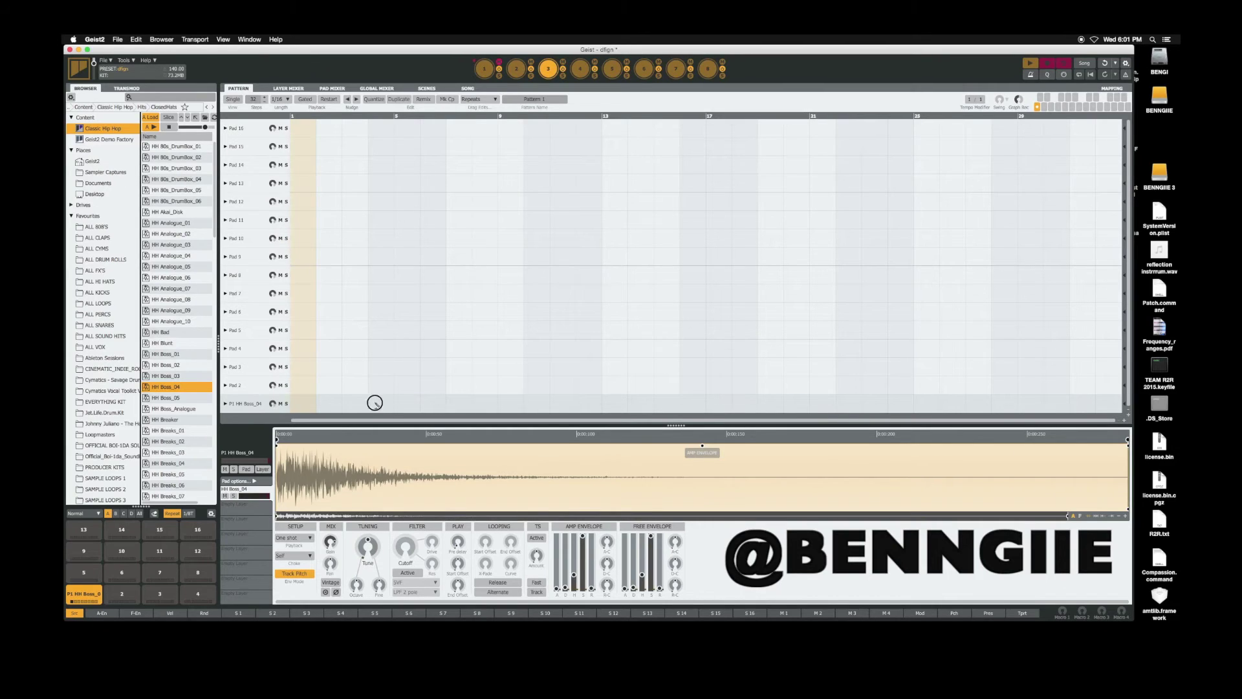
Check the step Length list, paint steps in the HH Boss_04 row, and enable Pad Repeat.
{"action": "left_click", "coordinate": [283, 100]}
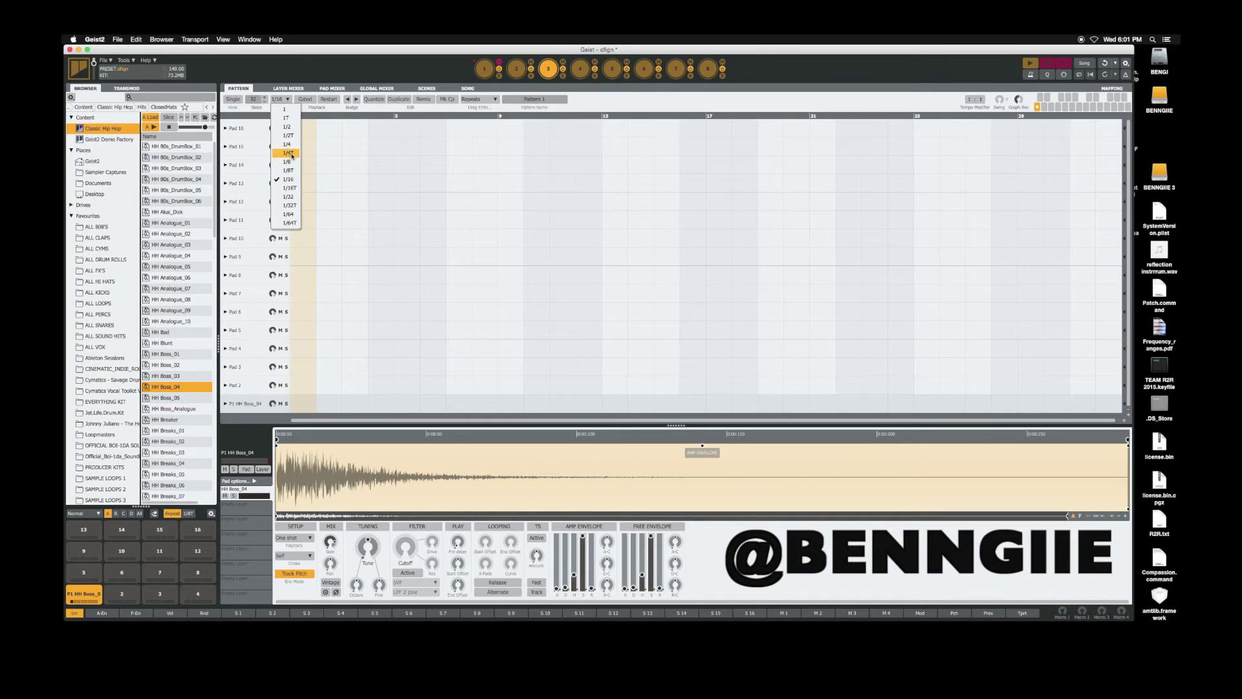
{"action": "mouse_move", "coordinate": [372, 403]}
{"action": "left_mouse_down"}
{"action": "mouse_move", "coordinate": [468, 397]}
{"action": "mouse_move", "coordinate": [461, 412]}
{"action": "mouse_move", "coordinate": [372, 403]}
{"action": "left_mouse_up"}
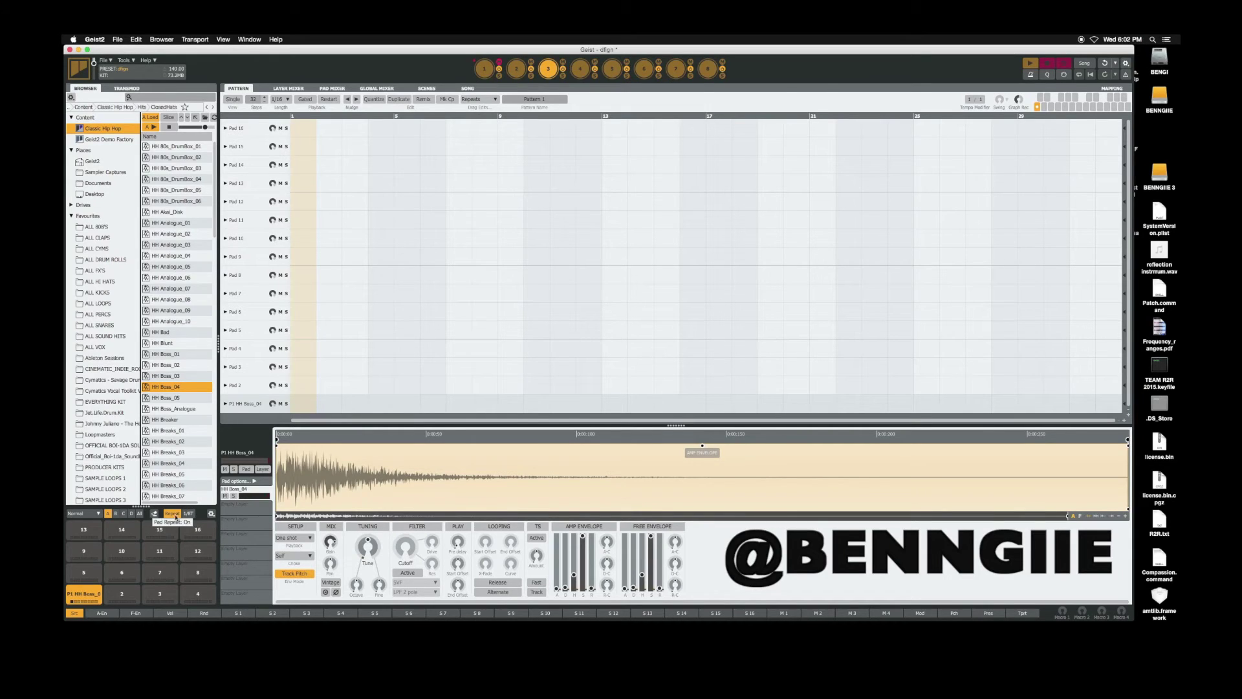
{"action": "left_click", "coordinate": [93, 589]}
On engine 3, set step length to 1/8T and fill all 32 HH Boss_04 steps.
{"action": "left_click", "coordinate": [562, 70]}
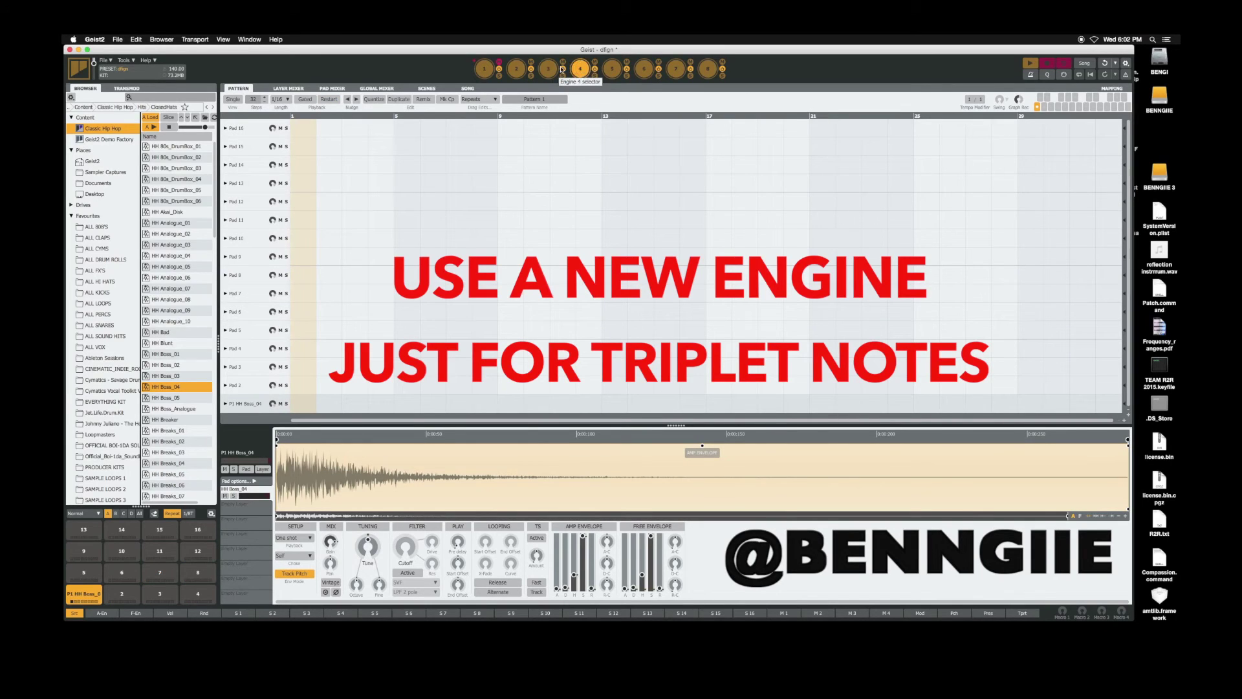
{"action": "left_click", "coordinate": [548, 69]}
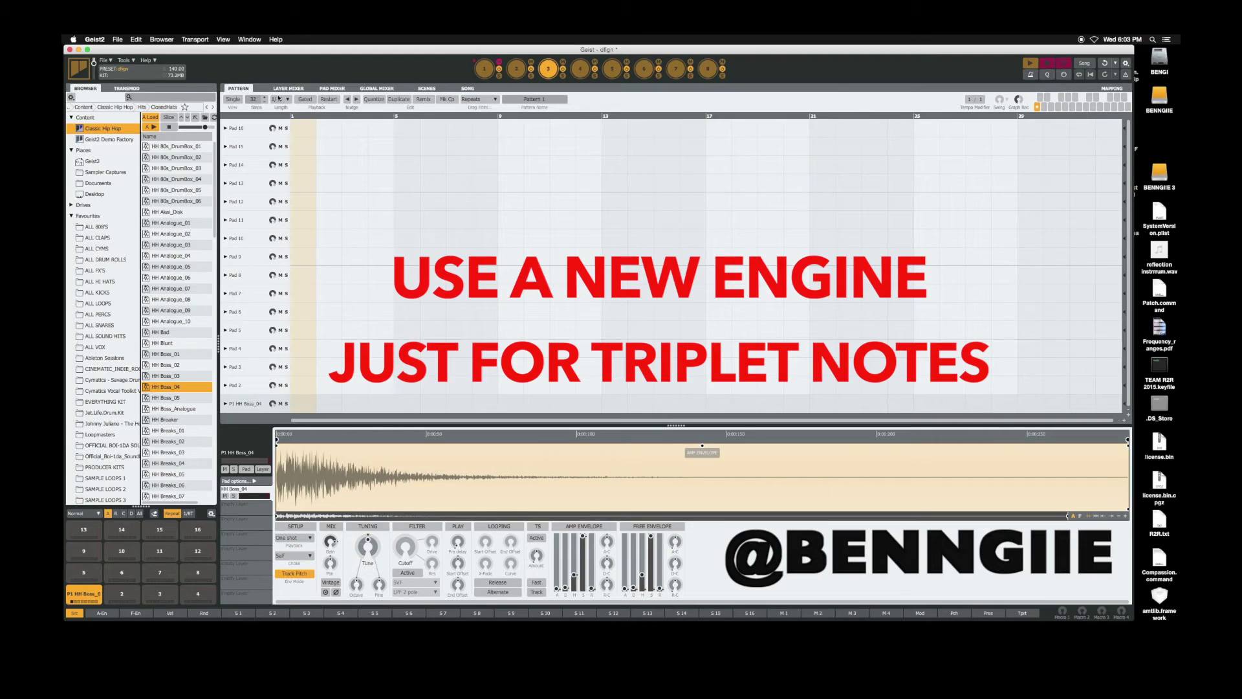
{"action": "left_click", "coordinate": [279, 98]}
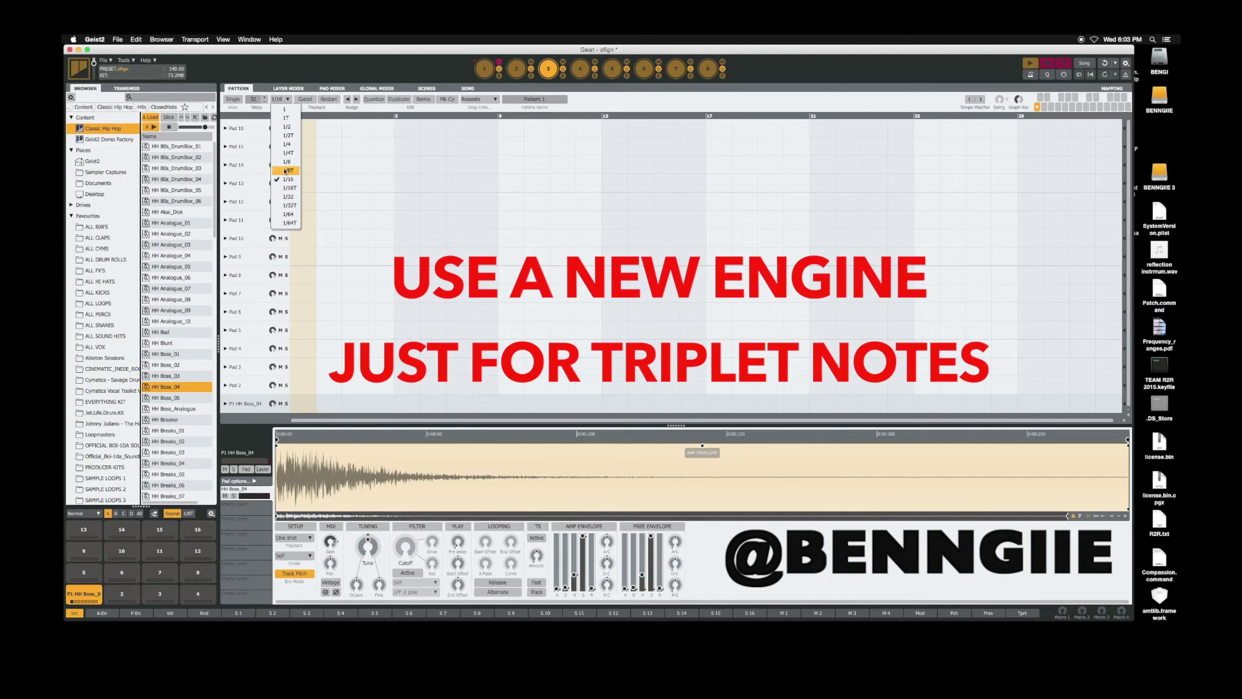
{"action": "left_click", "coordinate": [284, 169]}
{"action": "mouse_move", "coordinate": [299, 398]}
{"action": "left_mouse_down"}
{"action": "mouse_move", "coordinate": [595, 411]}
{"action": "mouse_move", "coordinate": [1063, 401]}
{"action": "mouse_move", "coordinate": [1113, 415]}
{"action": "left_mouse_up"}
Play the hi-hat pattern briefly, then try HH Breaker and HH Breaks_03 on pad 1.
{"action": "key", "text": "space"}
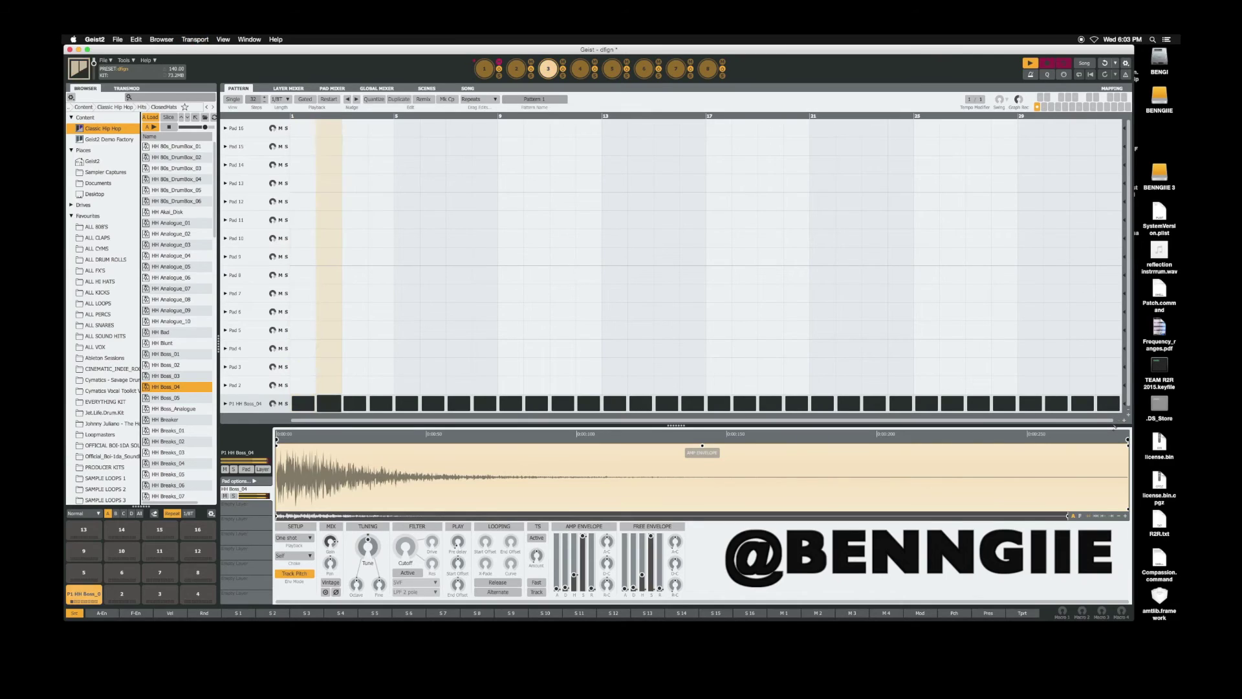
{"action": "key", "text": "space"}
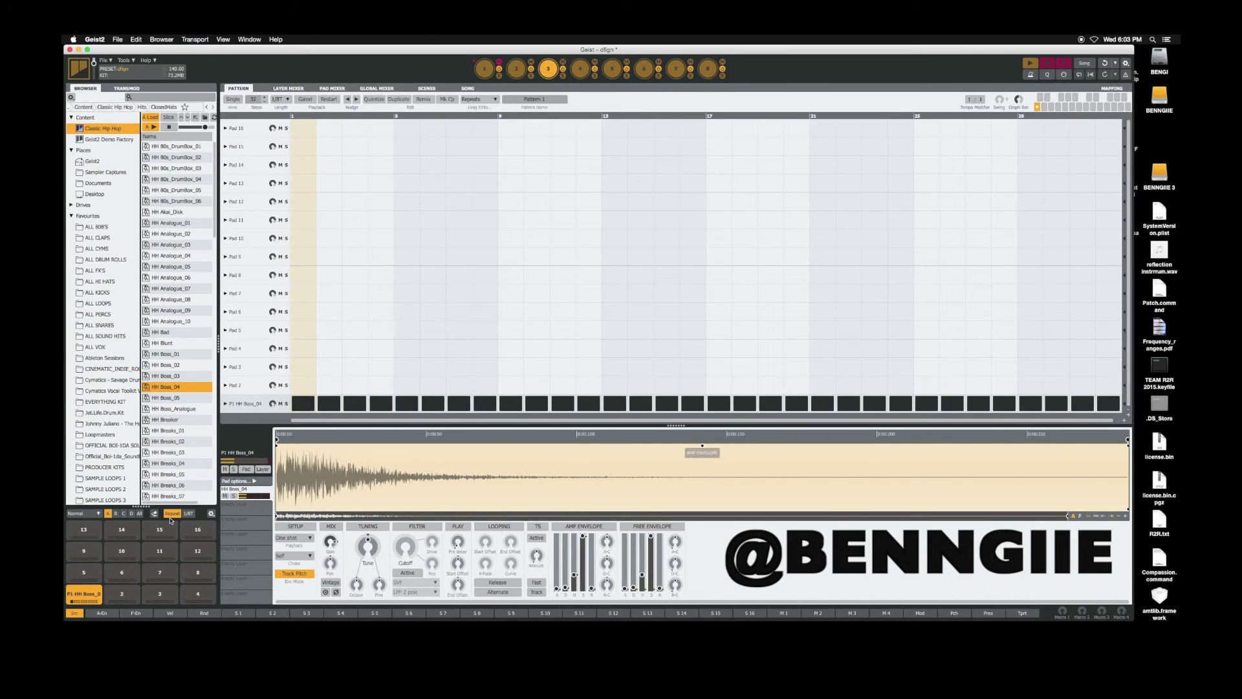
{"action": "key", "text": "space"}
{"action": "key", "text": "space"}
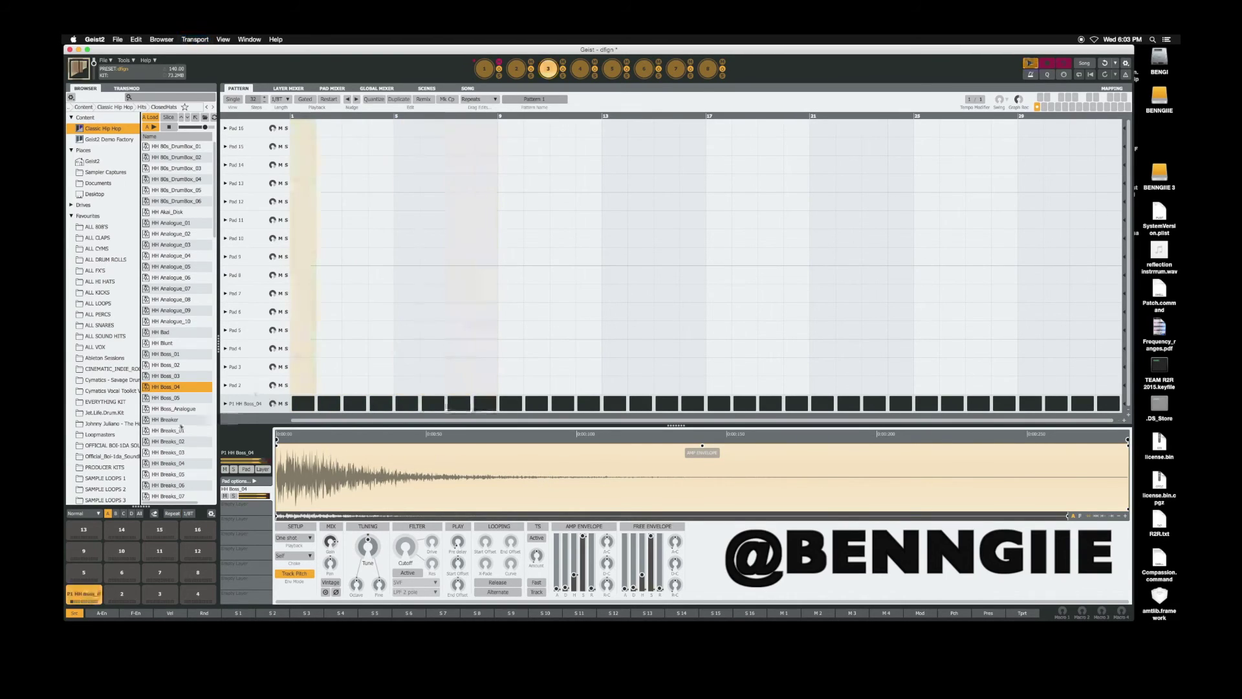
{"action": "left_click", "coordinate": [178, 420]}
{"action": "left_click", "coordinate": [167, 452]}
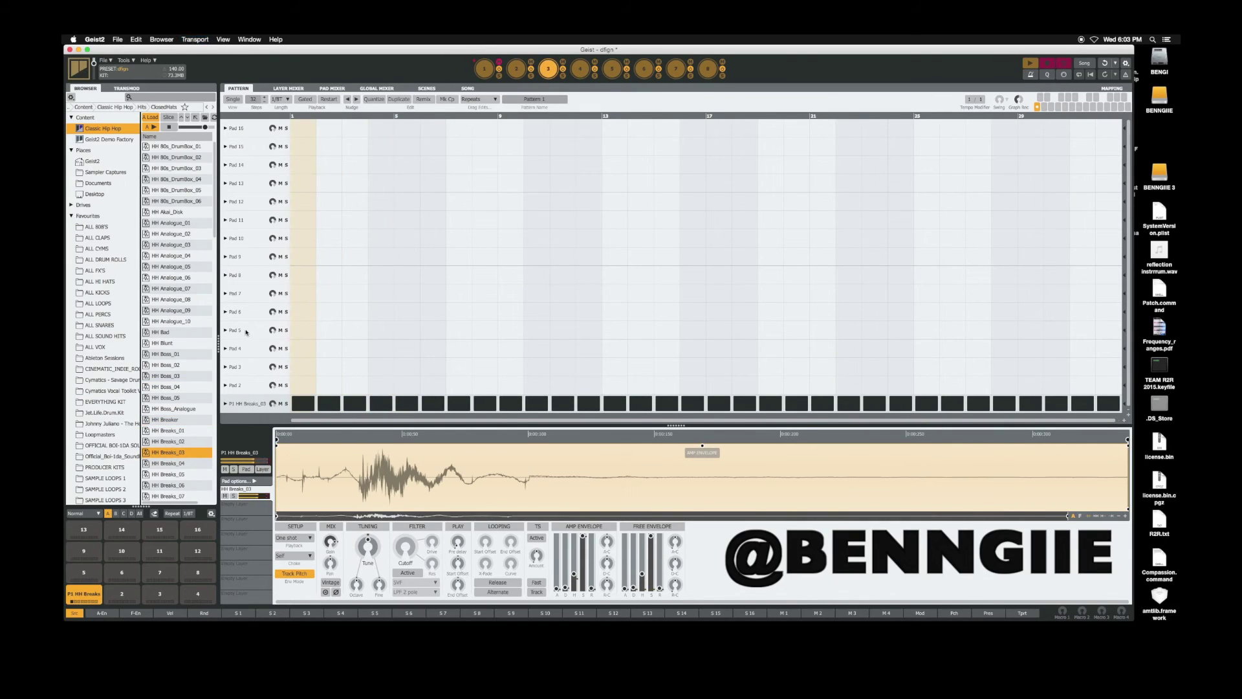
Reopen the ClosedHats folder and try HH Double_Bubble, HH Analogue and HH Boss_02 on pad 1.
{"action": "scroll", "coordinate": [214, 239], "scroll_direction": "down", "scroll_amount": 8}
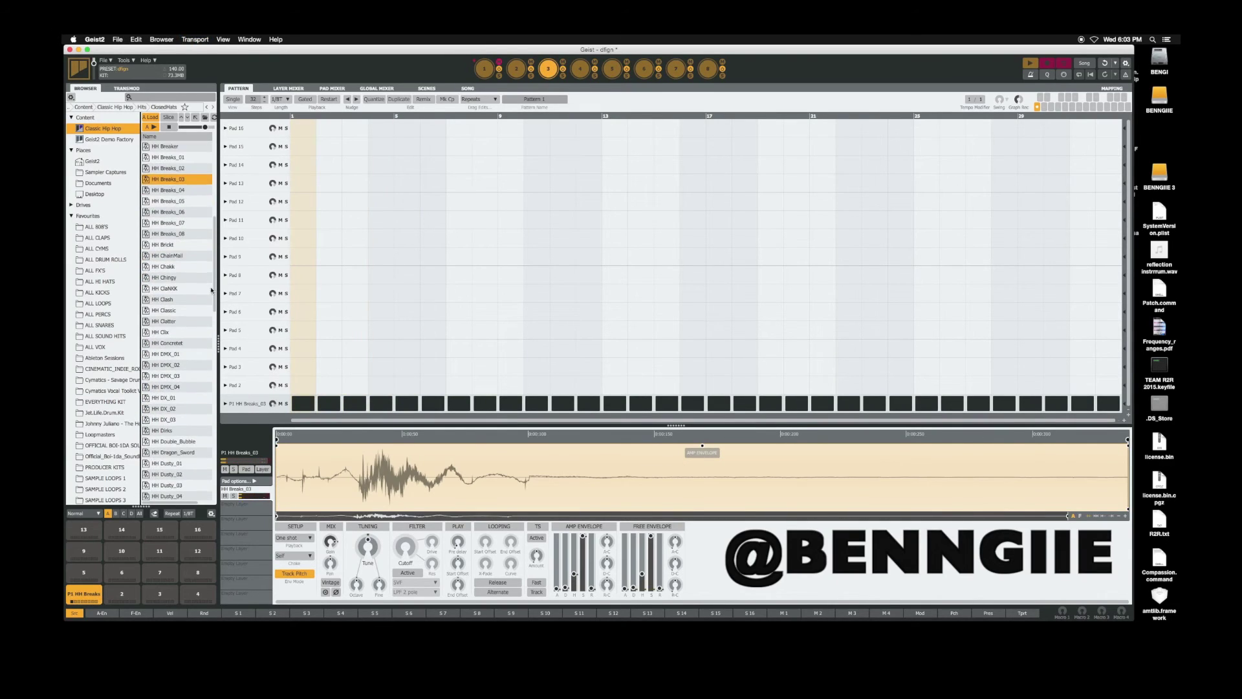
{"action": "left_click", "coordinate": [170, 163]}
{"action": "key", "text": "BackSpace"}
{"action": "double_click", "coordinate": [170, 160]}
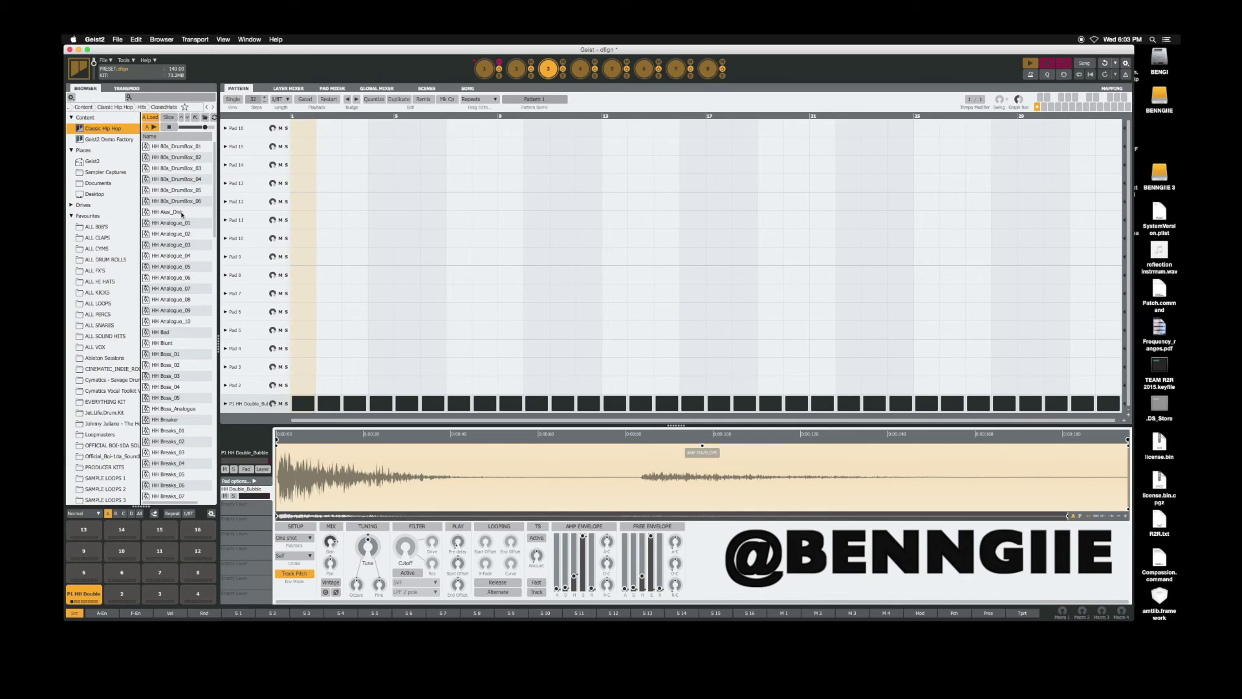
{"action": "left_click", "coordinate": [181, 234]}
{"action": "key", "text": "Down"}
{"action": "key", "text": "Down"}
{"action": "key", "text": "Down"}
{"action": "key", "text": "Down"}
{"action": "key", "text": "Down"}
{"action": "key", "text": "Down"}
{"action": "key", "text": "Down"}
{"action": "key", "text": "Down"}
{"action": "key", "text": "Down"}
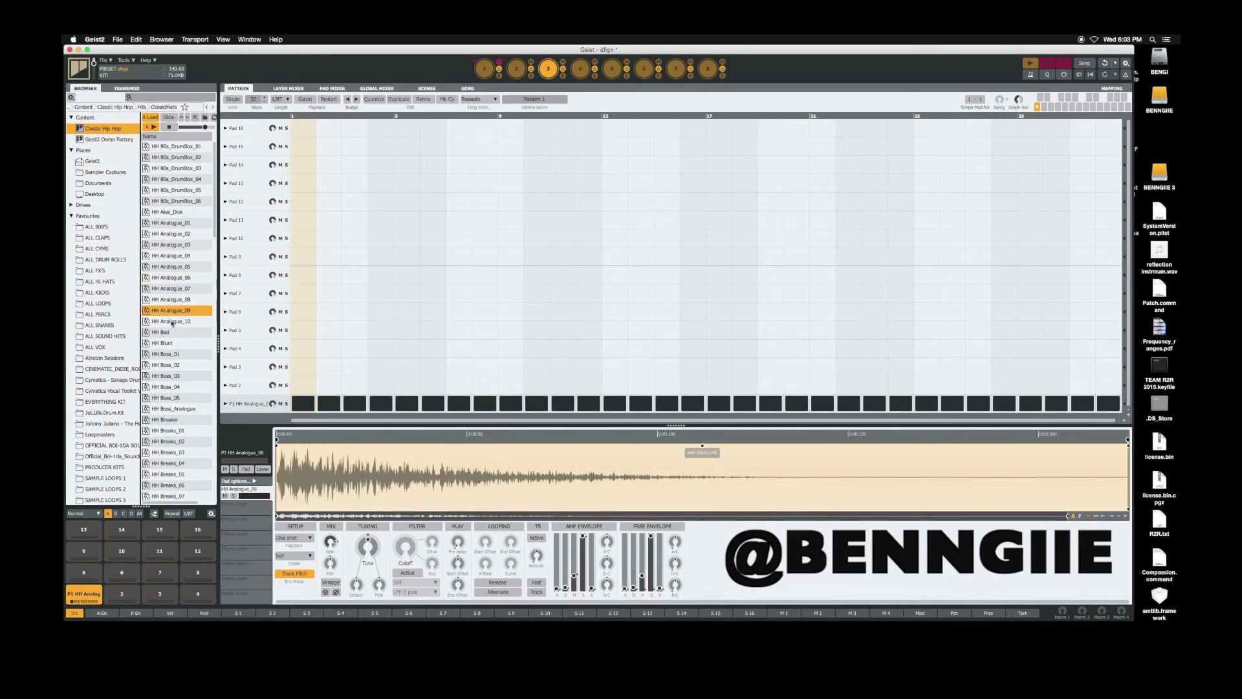
{"action": "left_click", "coordinate": [176, 365]}
Try HH Breaks_02, HH Chingy, HH DMX_04, HH Dirks and HH Dusty_02 on pad 1.
{"action": "scroll", "coordinate": [180, 285], "scroll_direction": "down", "scroll_amount": 5}
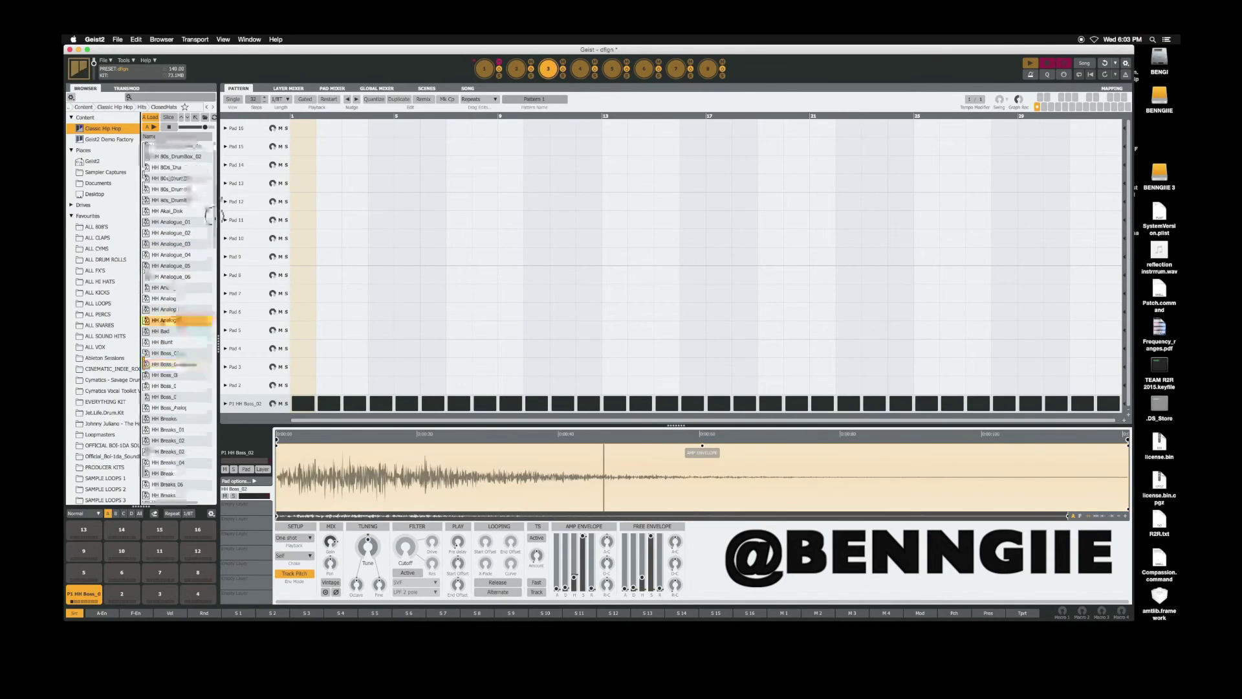
{"action": "left_click", "coordinate": [181, 276]}
{"action": "key", "text": "Down"}
{"action": "key", "text": "Down"}
{"action": "key", "text": "Down"}
{"action": "key", "text": "Down"}
{"action": "key", "text": "Down"}
{"action": "key", "text": "Down"}
{"action": "key", "text": "Down"}
{"action": "key", "text": "Down"}
{"action": "key", "text": "Down"}
{"action": "key", "text": "Down"}
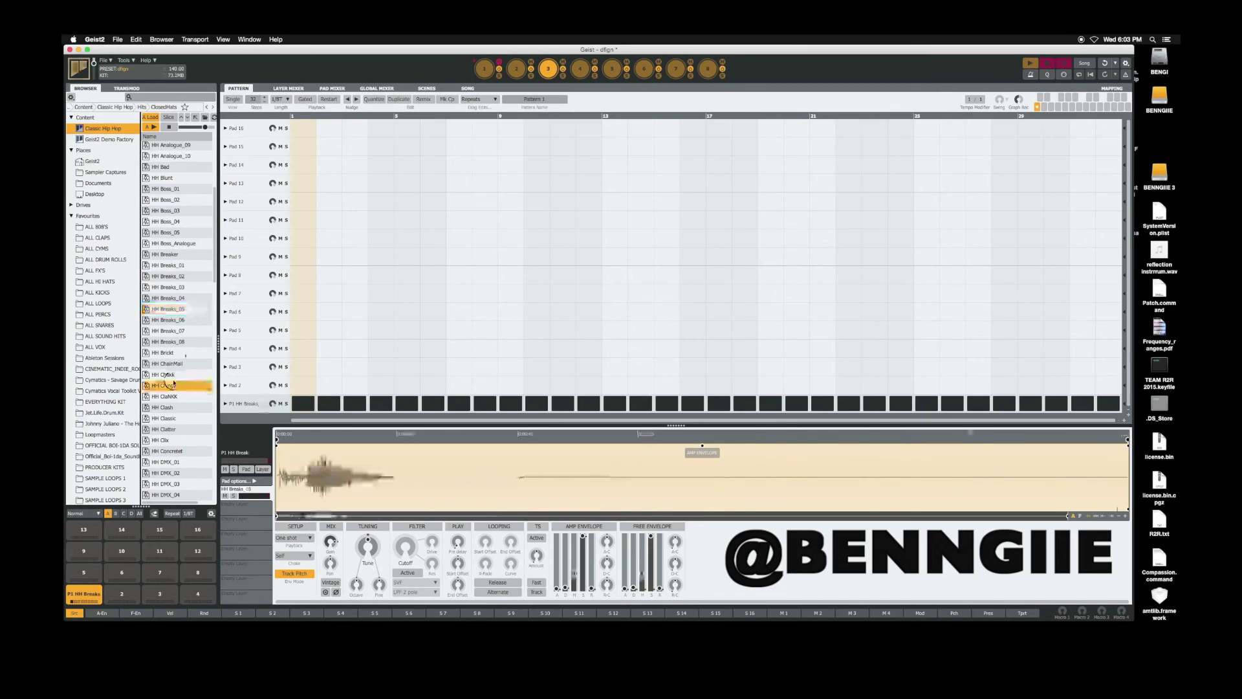
{"action": "scroll", "coordinate": [212, 285], "scroll_direction": "down", "scroll_amount": 5}
{"action": "left_click", "coordinate": [174, 354]}
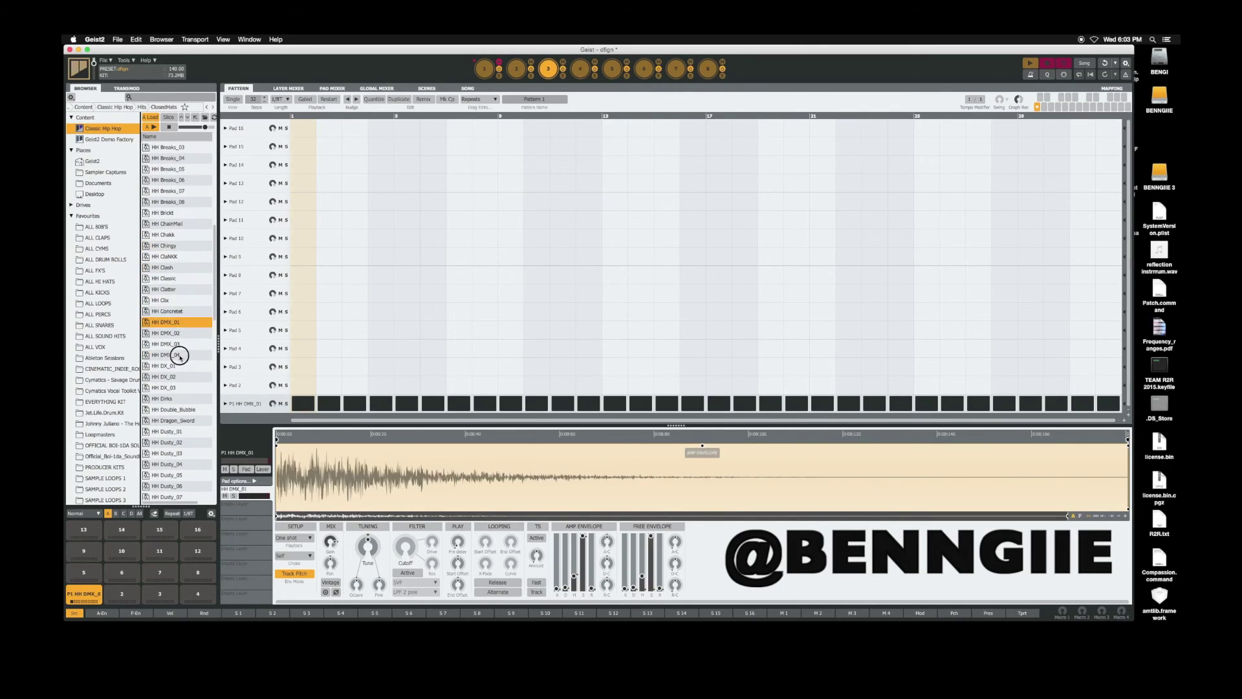
{"action": "left_click", "coordinate": [168, 399]}
{"action": "left_click", "coordinate": [169, 442]}
Try HH Dusty_05, HH DMX_02 and HH Double_Bubble, settling on HH Dragon_Sword.
{"action": "left_click", "coordinate": [171, 475]}
{"action": "left_click", "coordinate": [175, 333]}
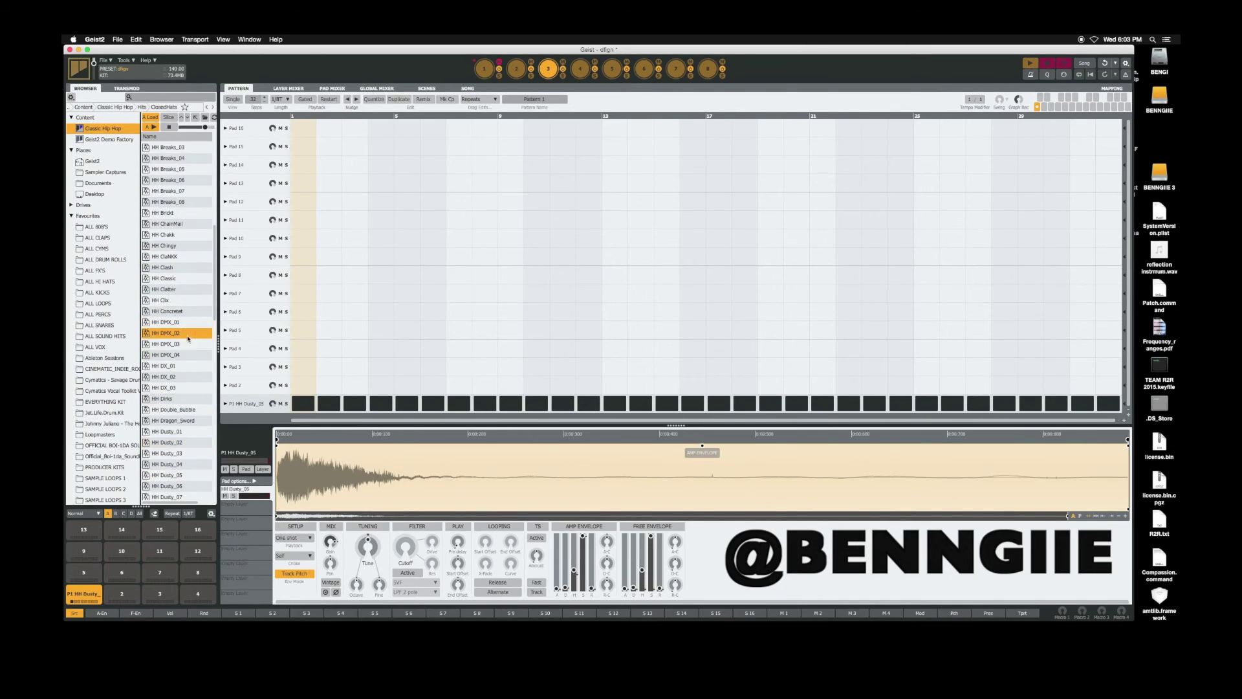
{"action": "left_click", "coordinate": [180, 355]}
{"action": "left_click", "coordinate": [169, 399]}
{"action": "left_click", "coordinate": [175, 409]}
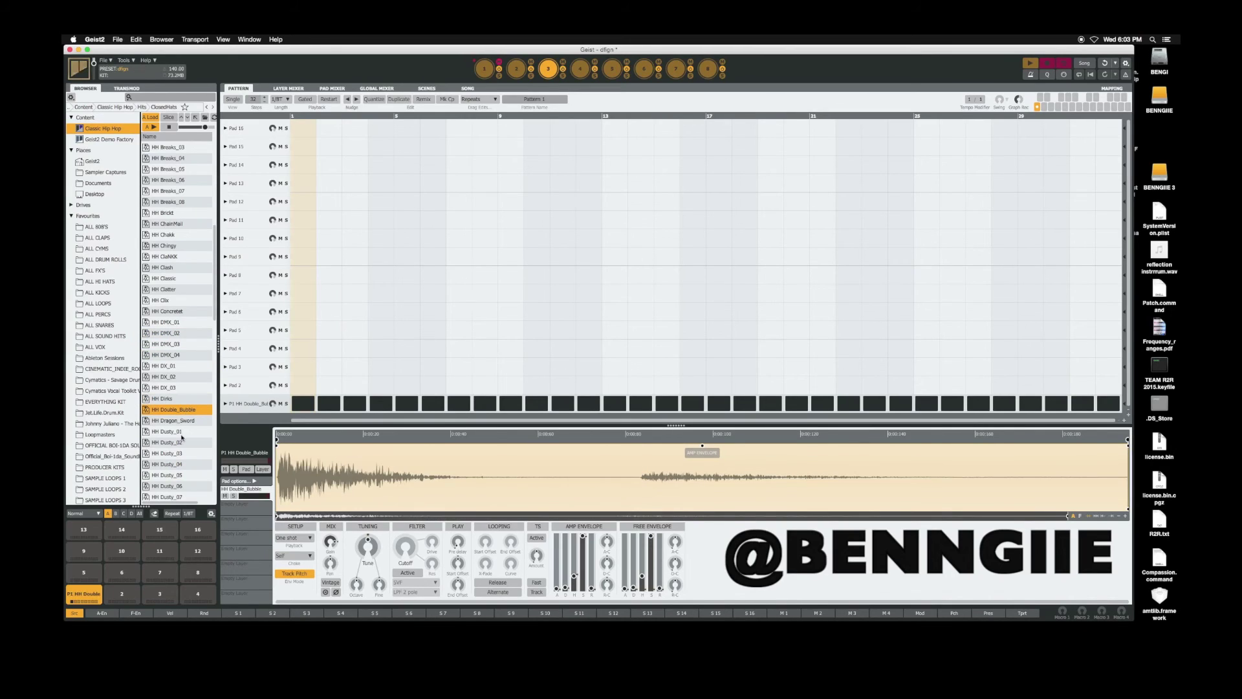
{"action": "left_click", "coordinate": [180, 422]}
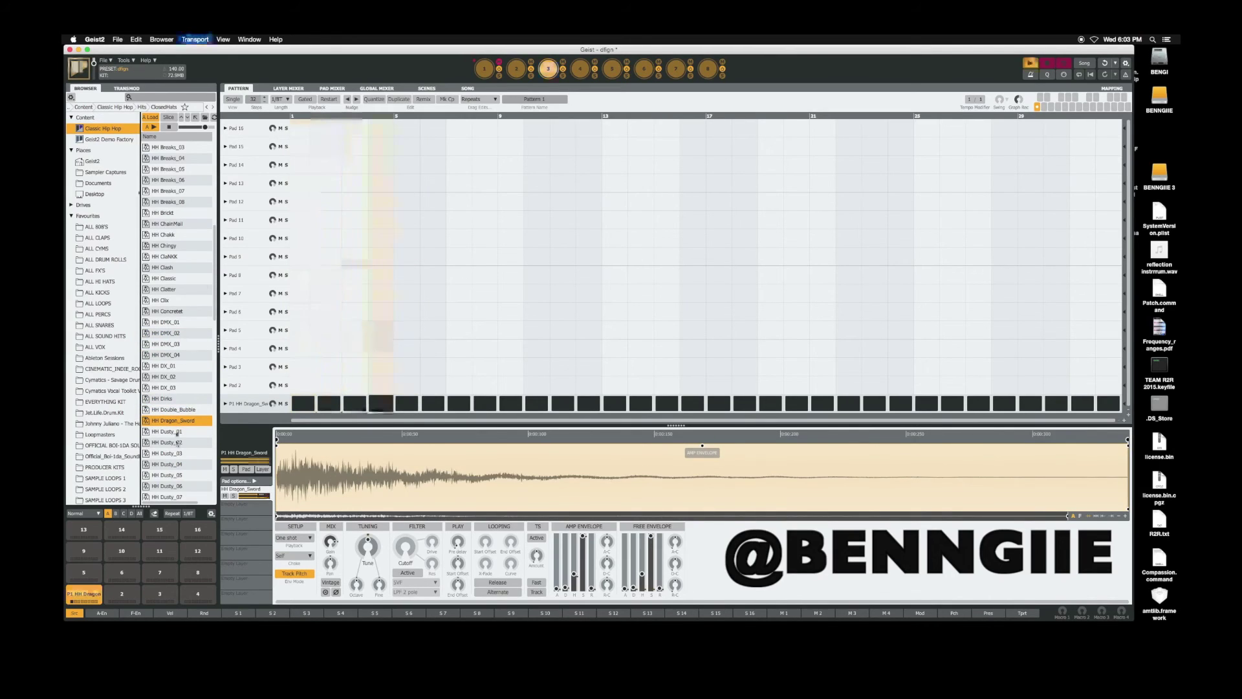
Show the Classic Hip Hop kit's folders in the Content tree.
{"action": "left_click", "coordinate": [109, 132]}
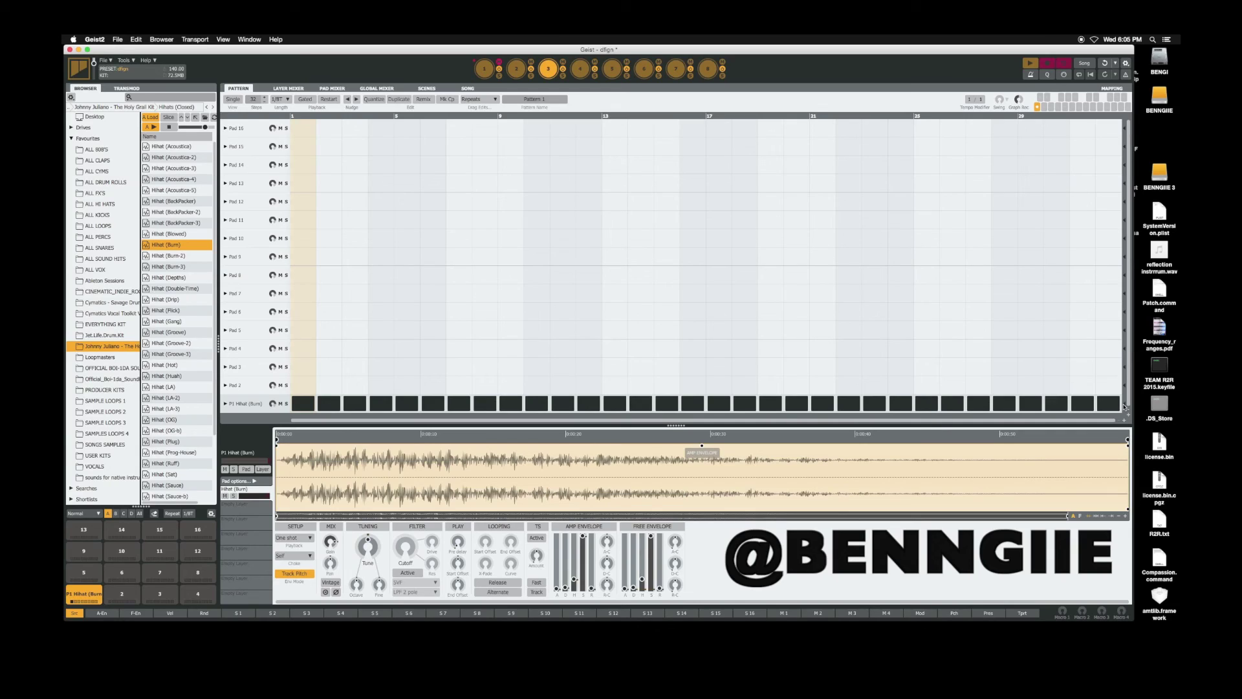
Mute engine 1's hi-hat rows, start playback, and split three engine 3 Hihat (Burn) steps into repeat rolls.
{"action": "left_click", "coordinate": [485, 68]}
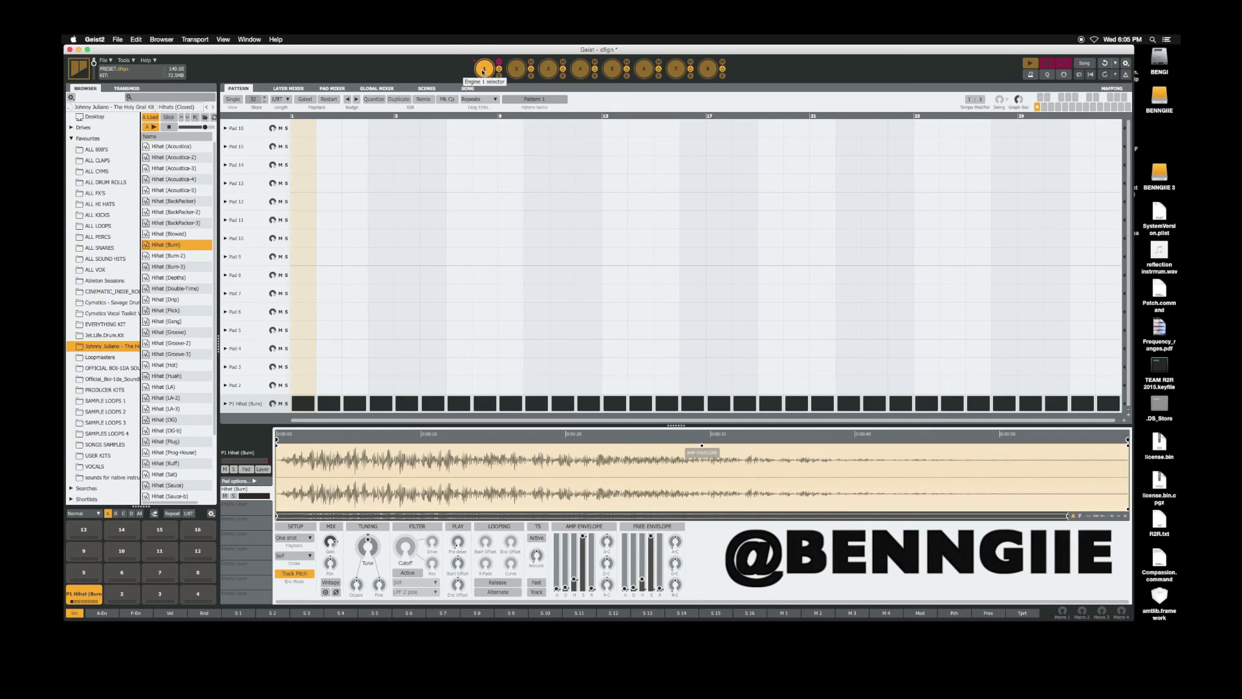
{"action": "left_click", "coordinate": [281, 165]}
{"action": "key", "text": "space"}
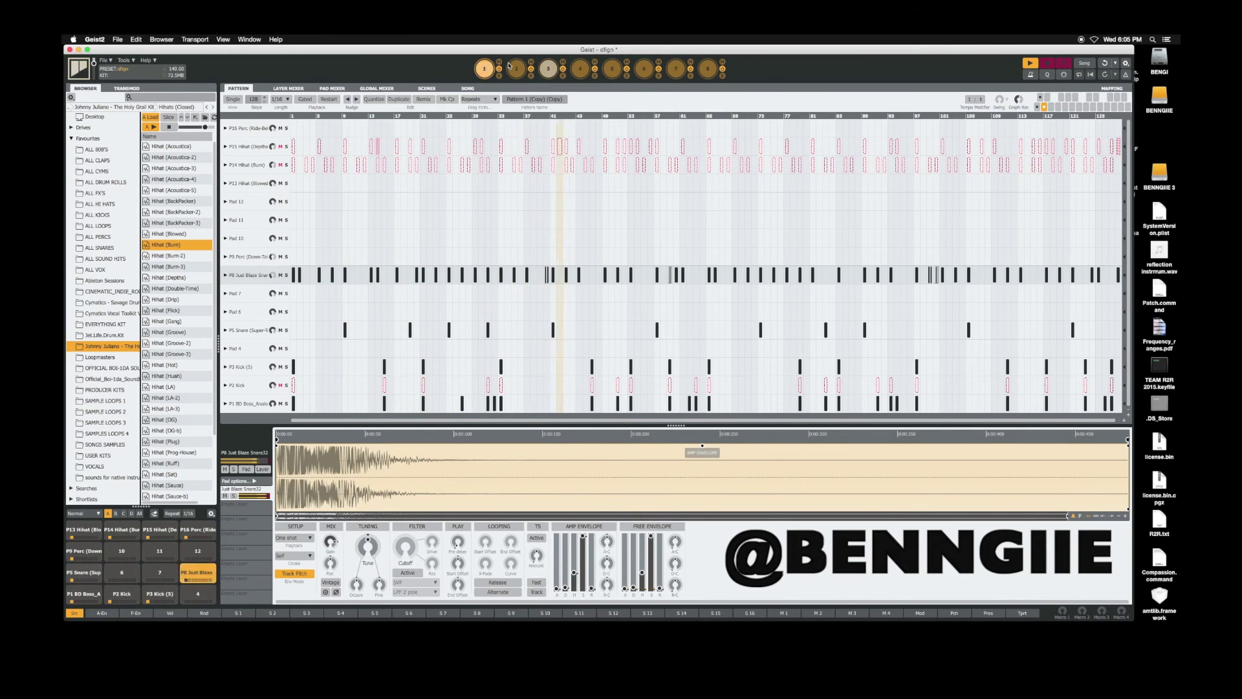
{"action": "left_click", "coordinate": [545, 68]}
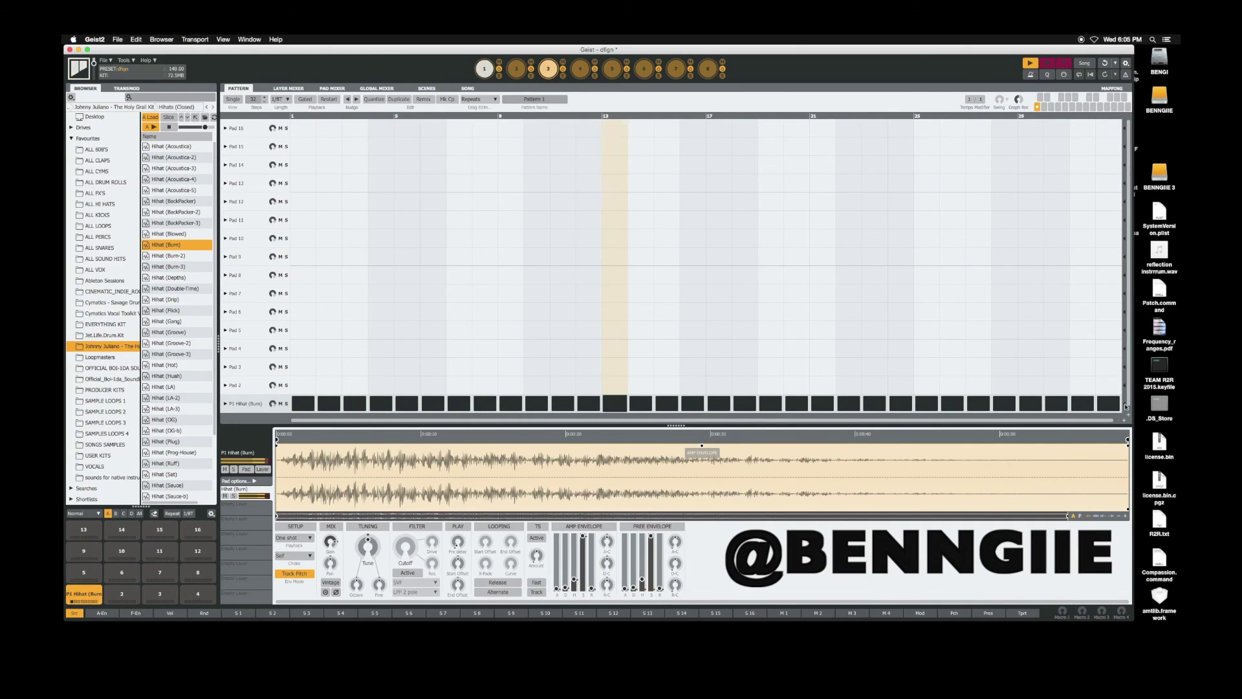
{"action": "left_click_drag", "start_coordinate": [775, 411], "coordinate": [812, 369]}
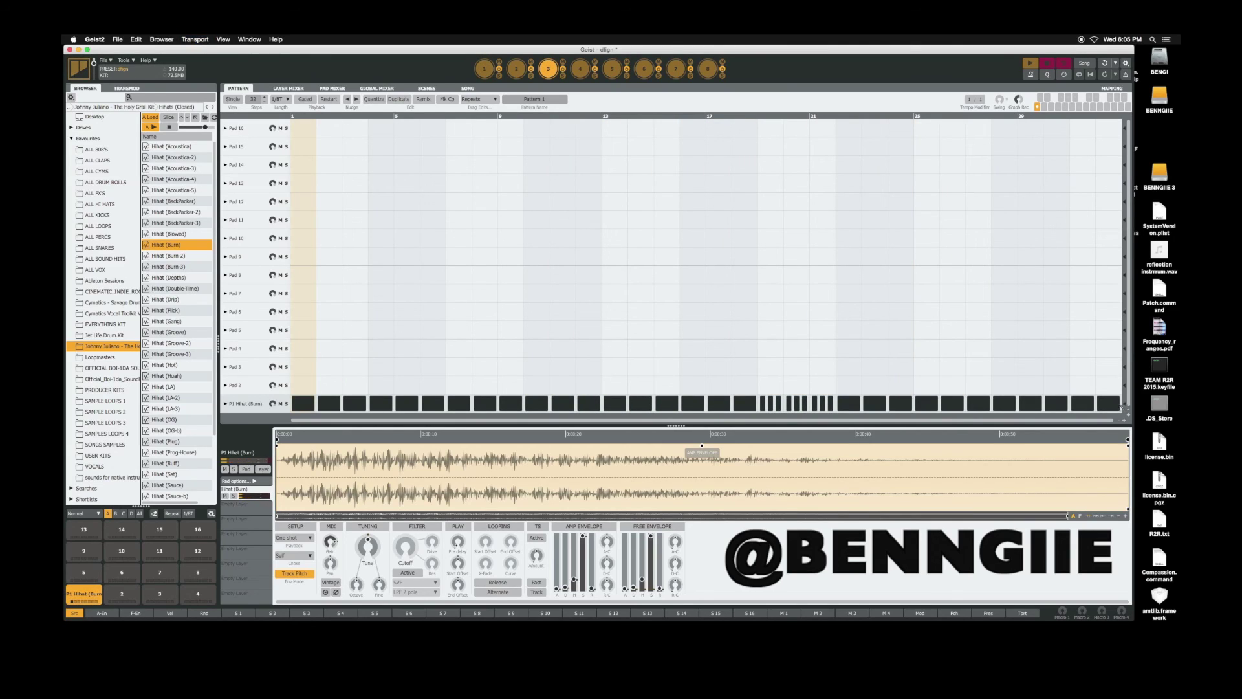
Trim engine 3's hi-hat pattern so it loops at step 24, then audition the shortened loop.
{"action": "left_click_drag", "start_coordinate": [1121, 408], "coordinate": [998, 405]}
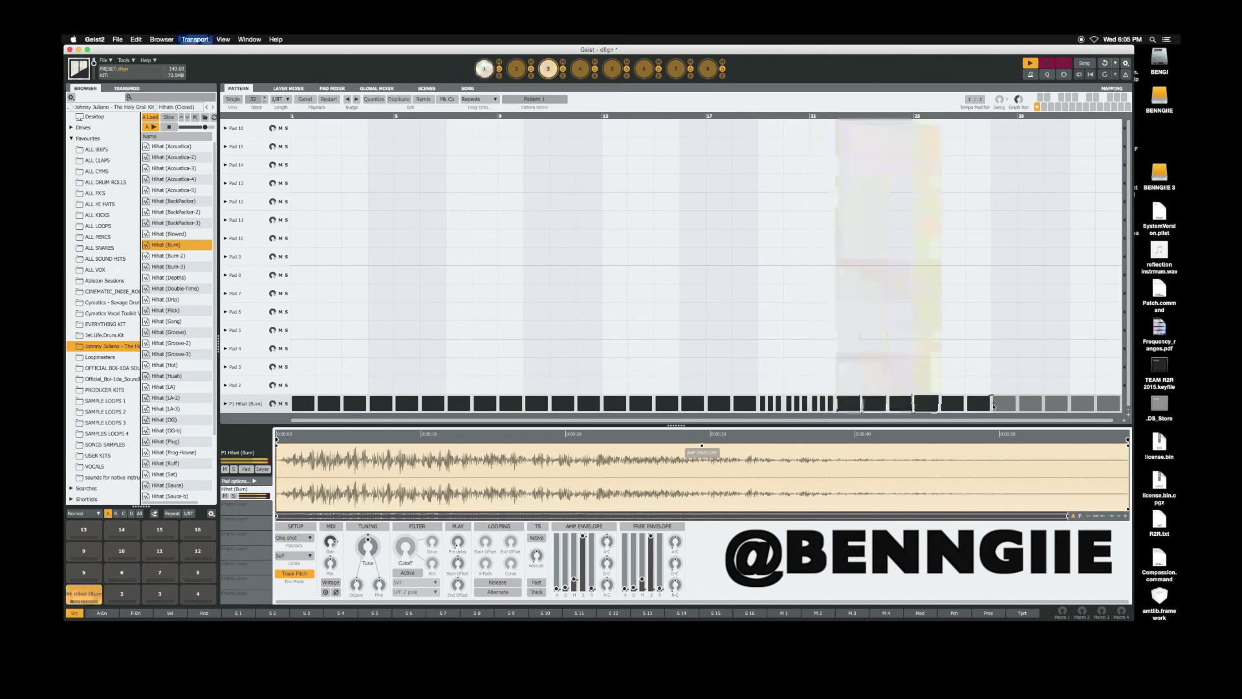
{"action": "key", "text": "space"}
{"action": "left_click_drag", "start_coordinate": [926, 404], "coordinate": [920, 406]}
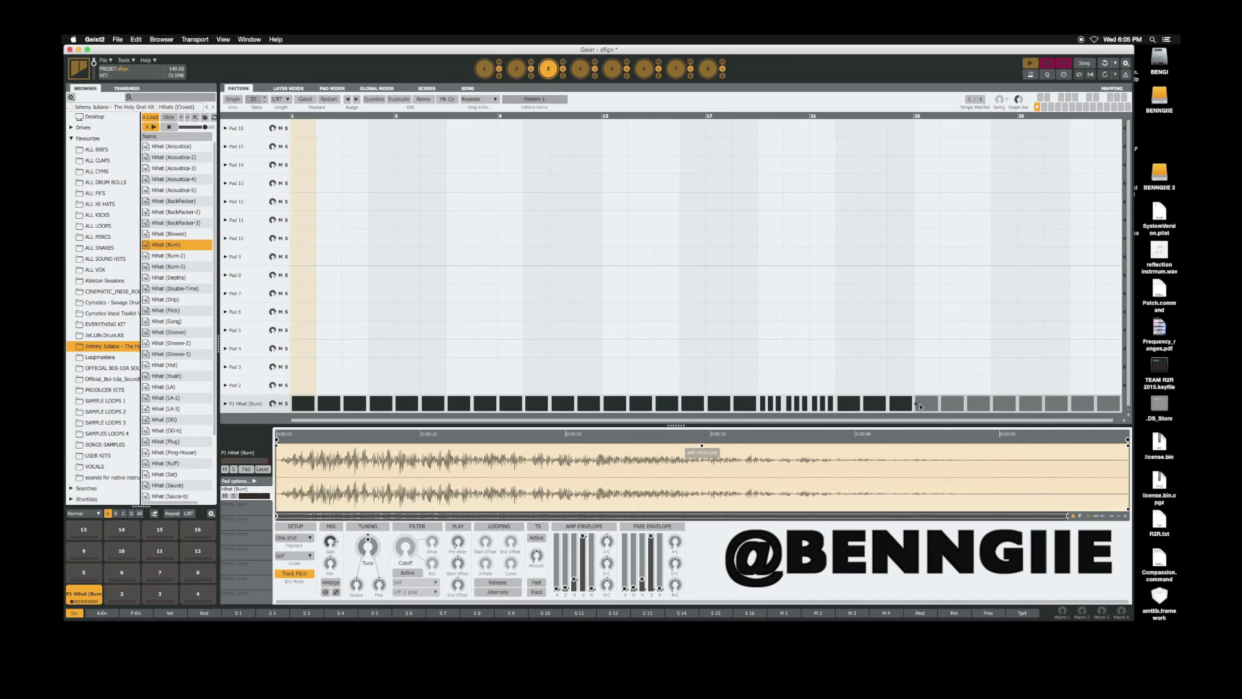
{"action": "key", "text": "space"}
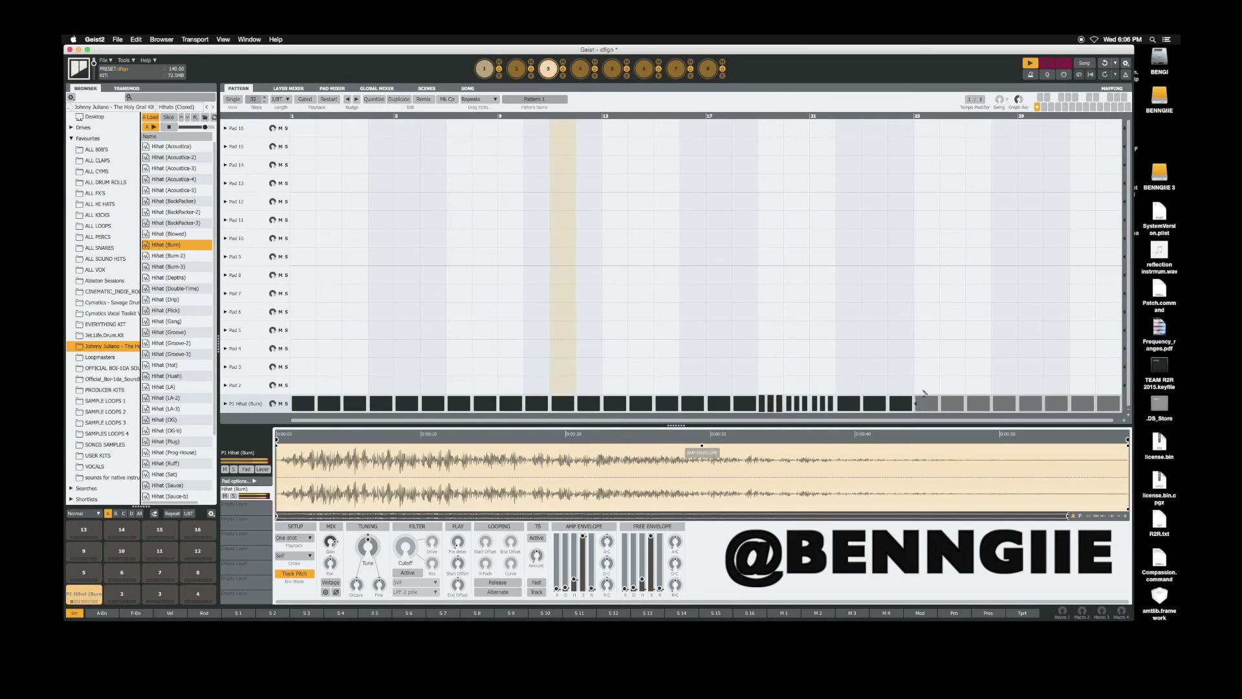
{"action": "key", "text": "space"}
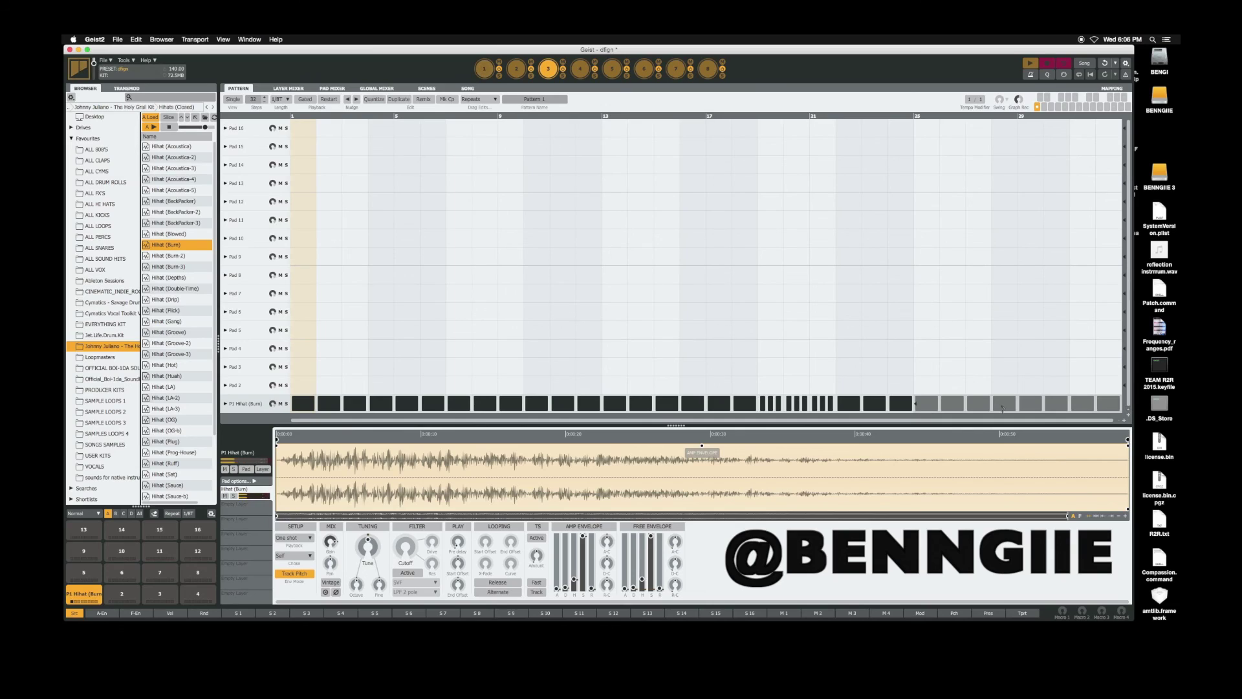